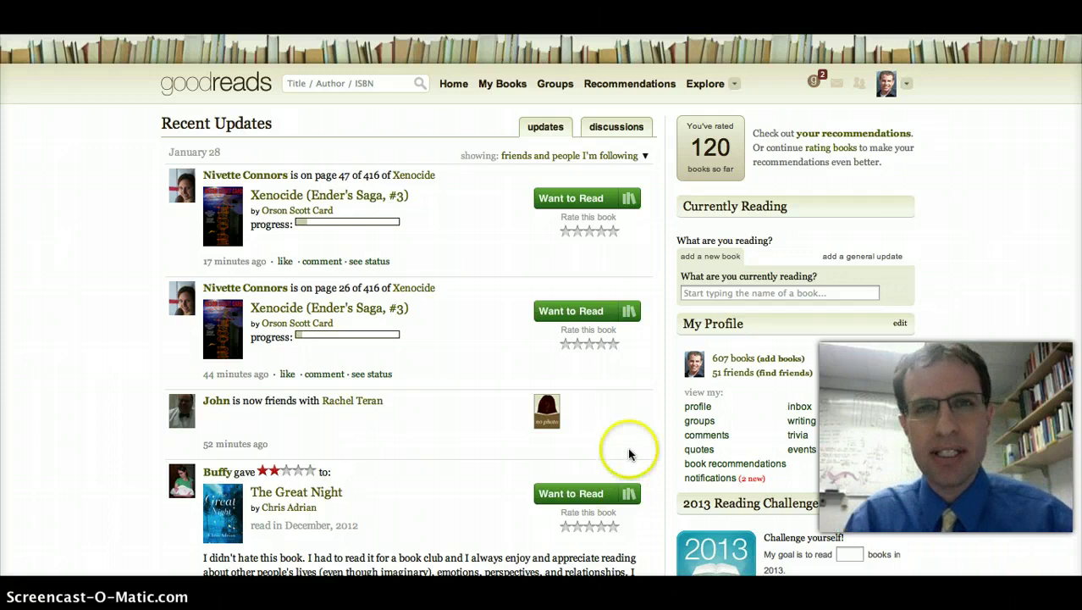
- Open the Goodreads widgets page from the tools of the My Books page
left_click(467, 131)
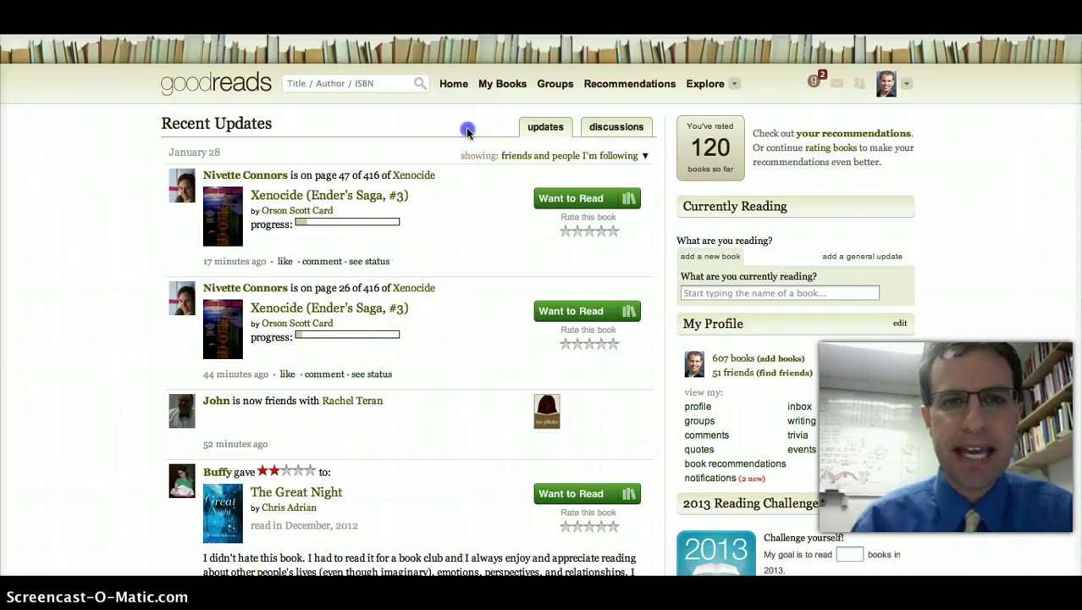
left_click(503, 85)
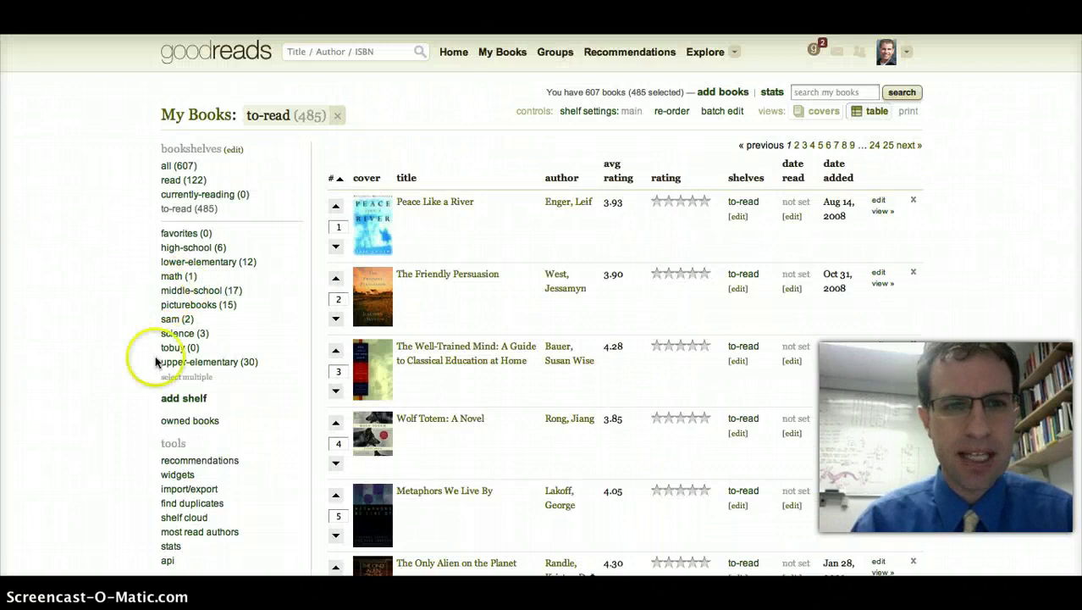
scroll(153, 366, "down", 3)
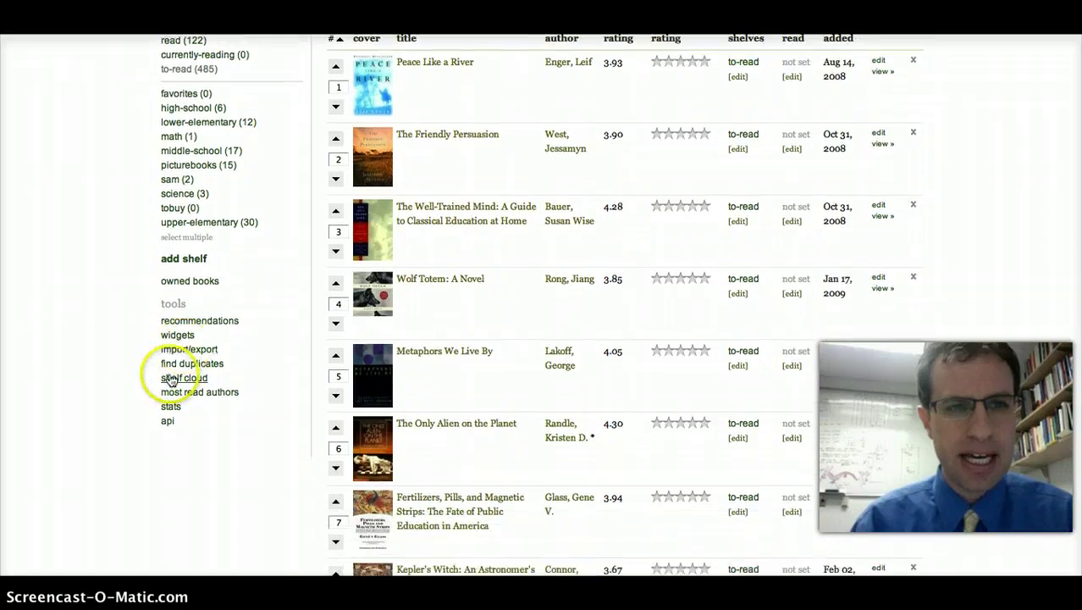
scroll(193, 110, "up", 3)
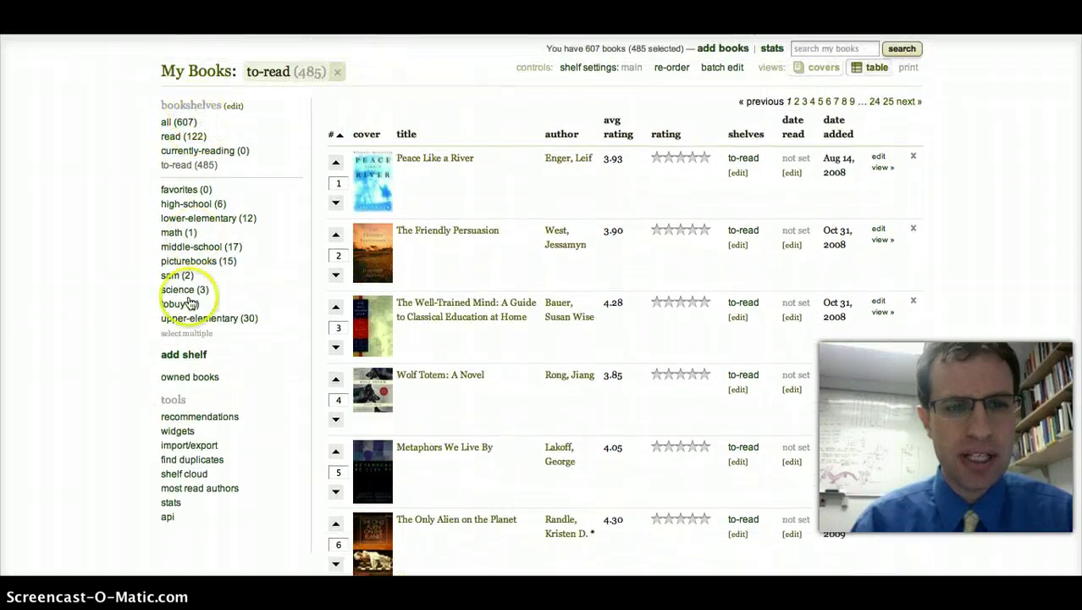
scroll(169, 457, "down", 3)
left_click(182, 295)
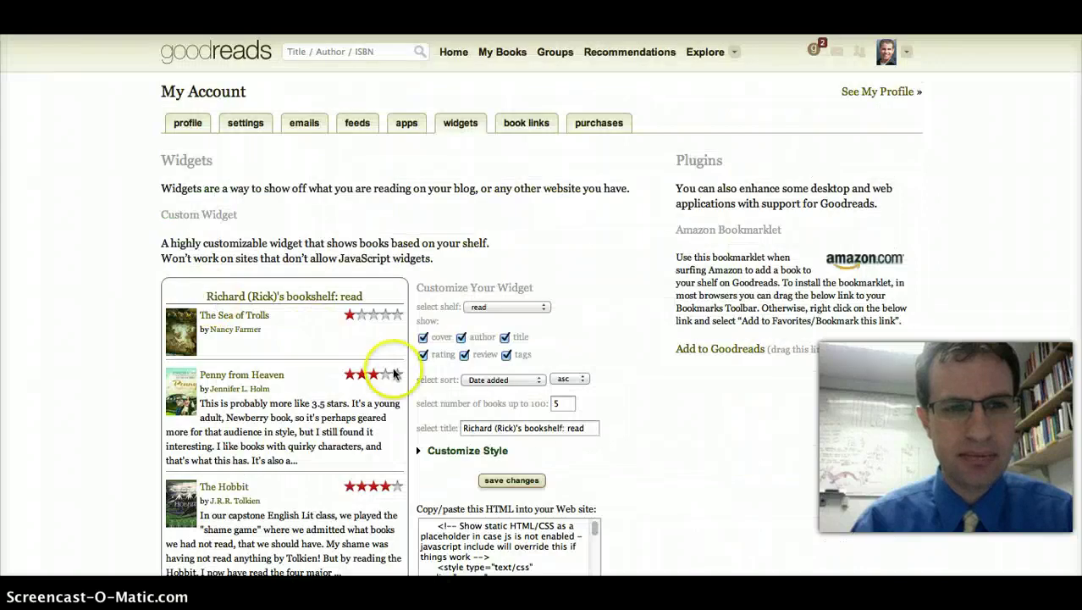
- Switch to the Google Sites layout editor and examine the Suggested Books text box in the sidebar
key("super+Tab")
key("super+Tab")
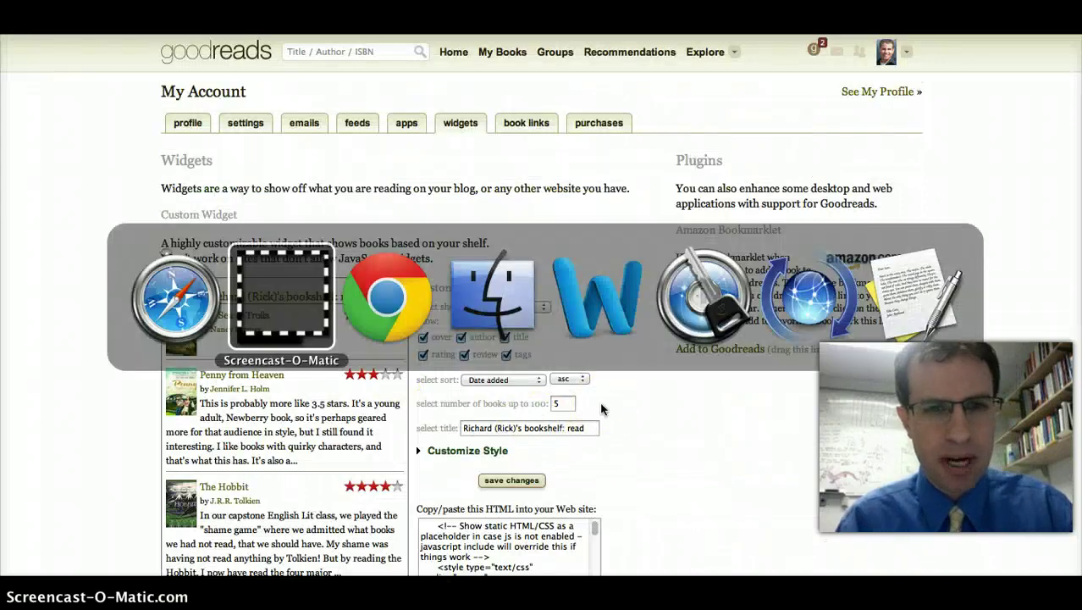
mouse_move(121, 285)
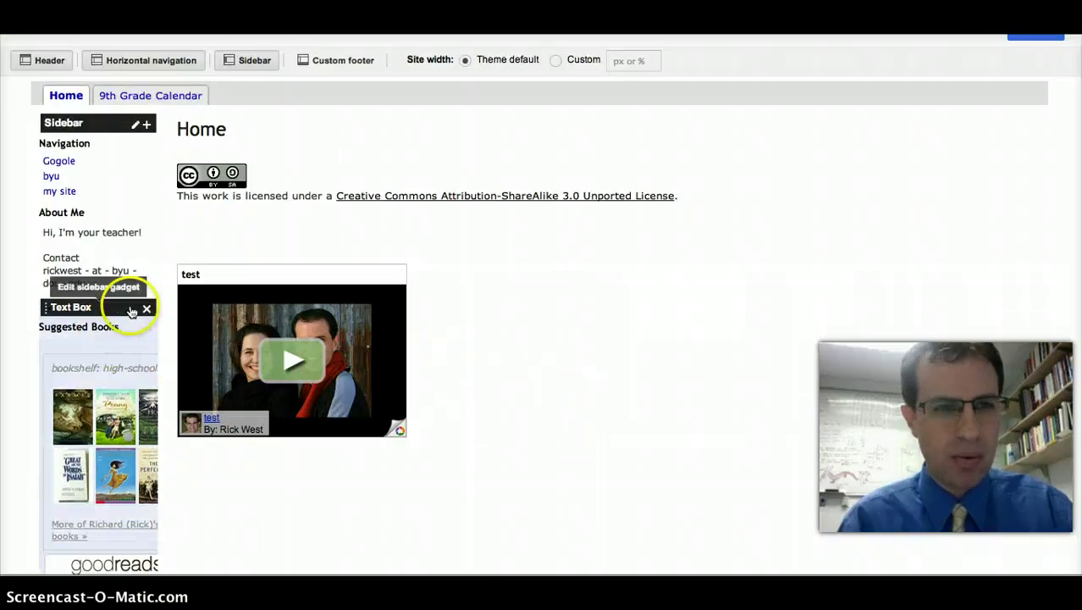
scroll(133, 301, "down", 2)
scroll(96, 386, "down", 1)
scroll(118, 424, "up", 2)
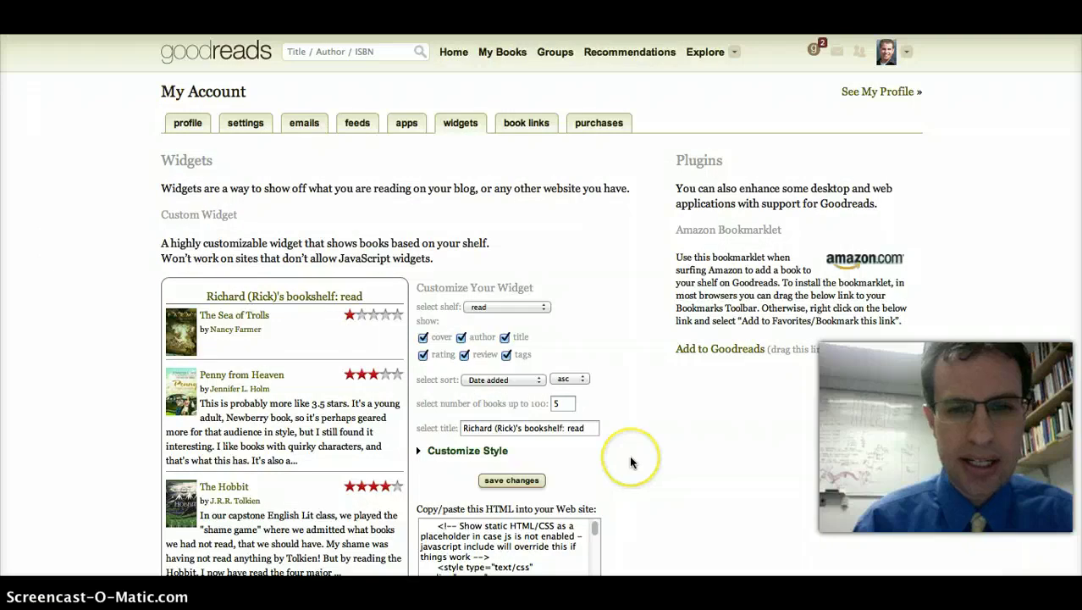
- Return to the Goodreads widgets page and choose the read shelf and ascending sort order for the My Books Widget
scroll(630, 462, "down", 10)
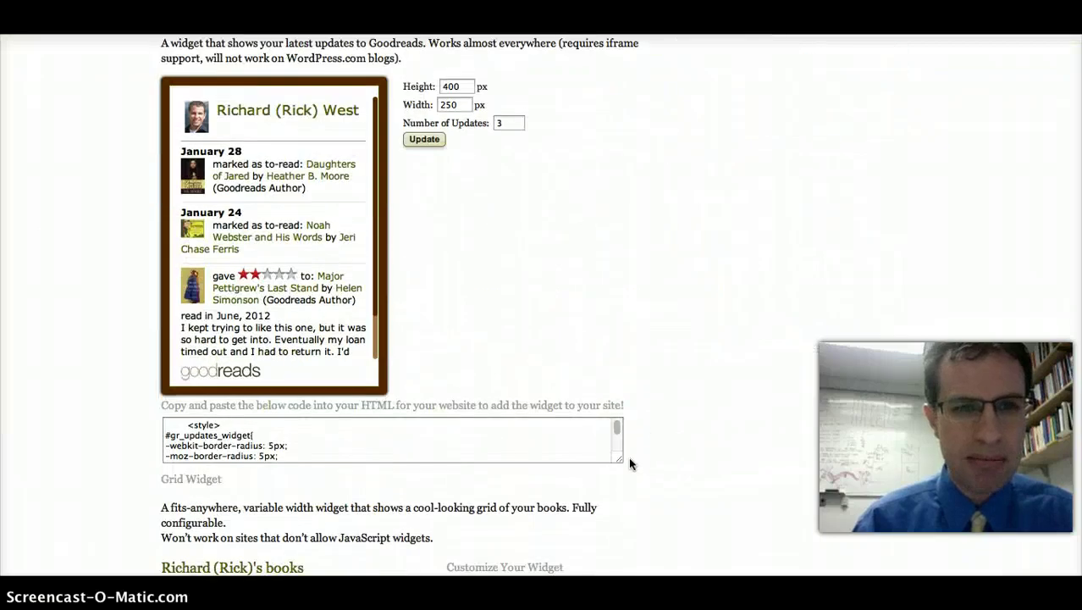
scroll(508, 377, "down", 5)
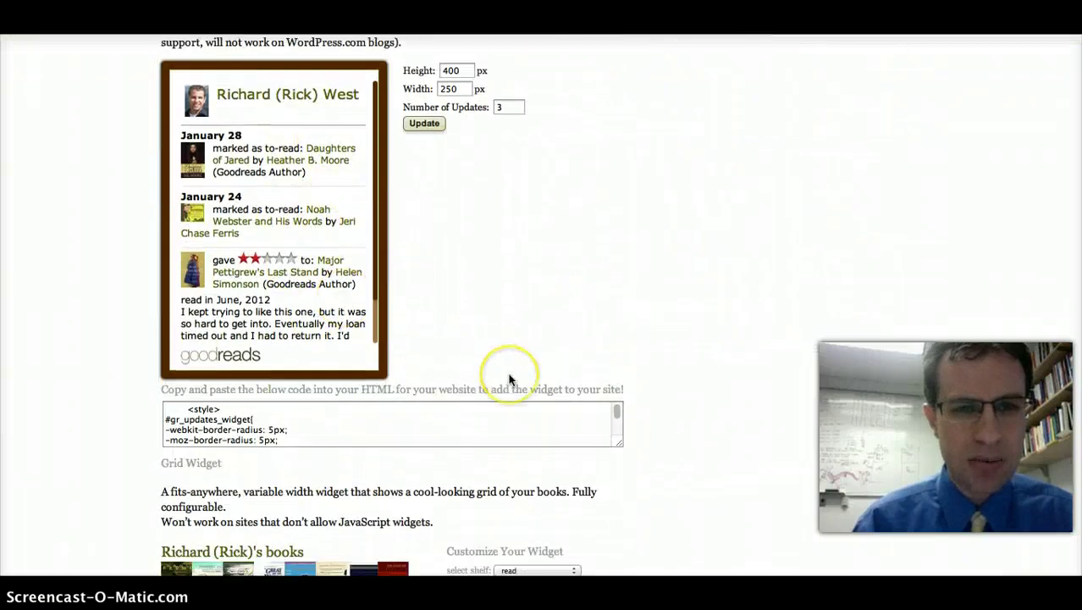
scroll(652, 450, "down", 12)
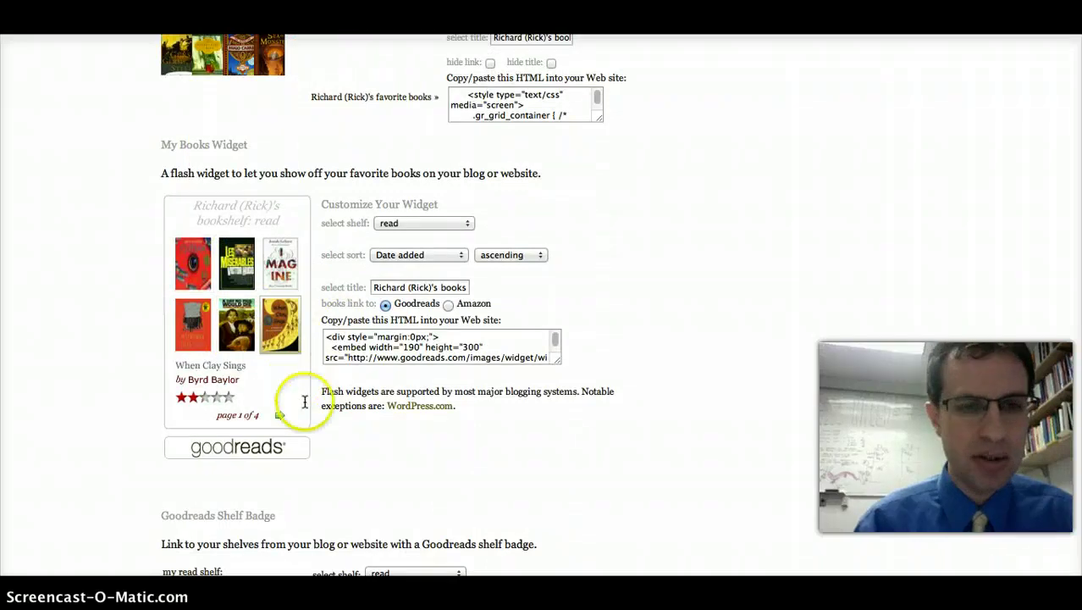
left_click(427, 225)
left_click(430, 225)
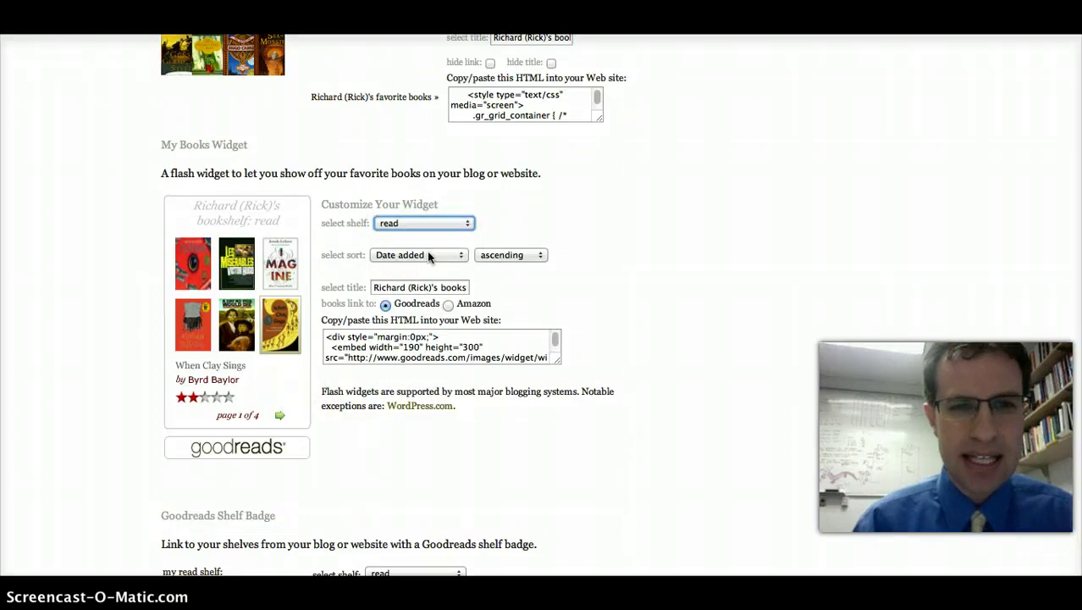
left_click(497, 265)
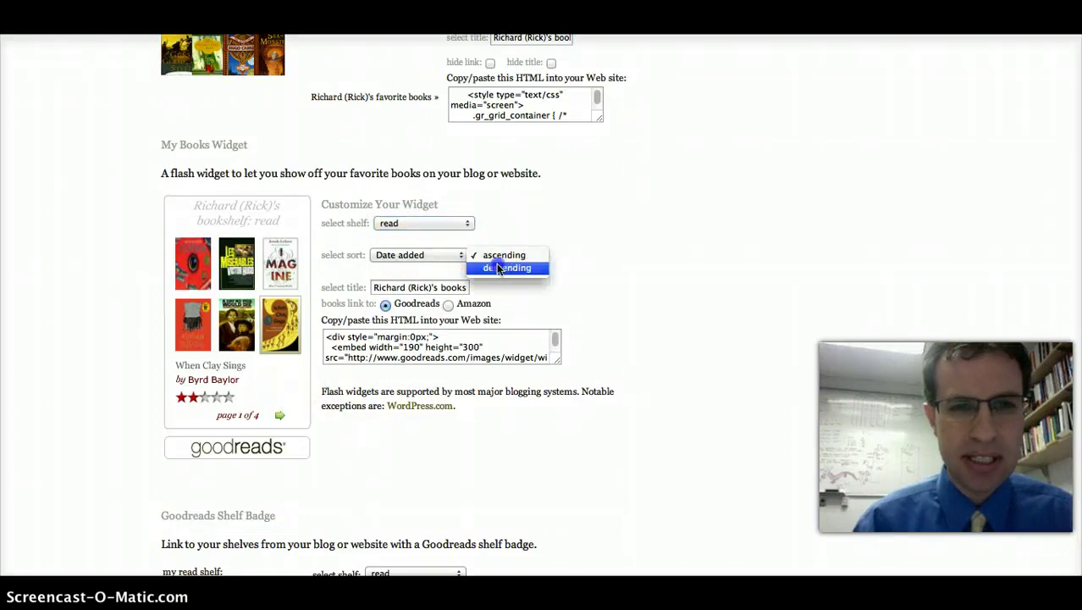
left_click(503, 256)
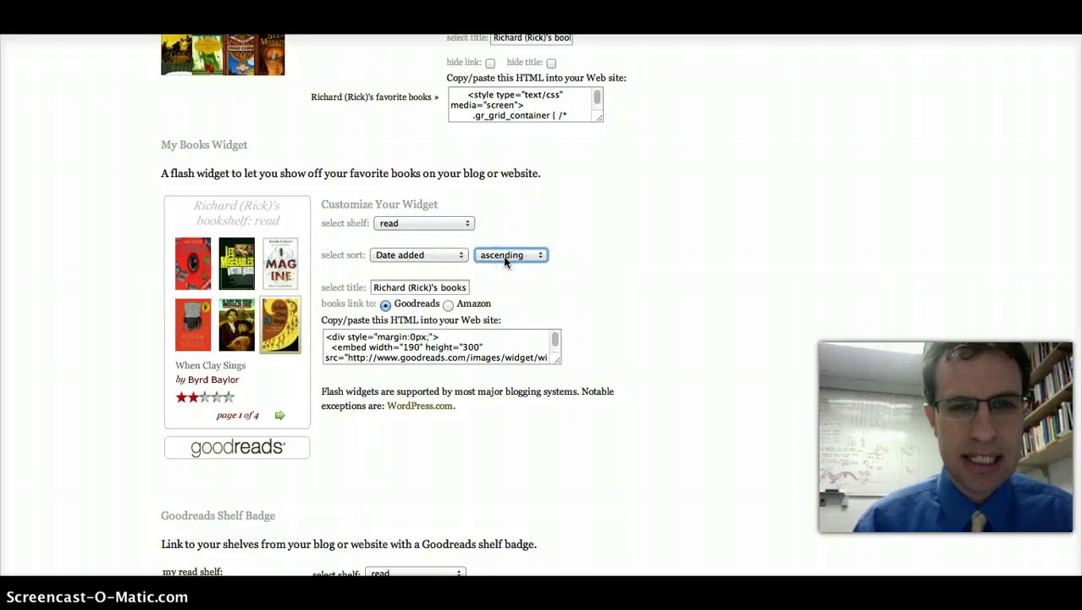
- Title the My Books Widget "Favorite Reads" and select its HTML embed code
triple_click(460, 288)
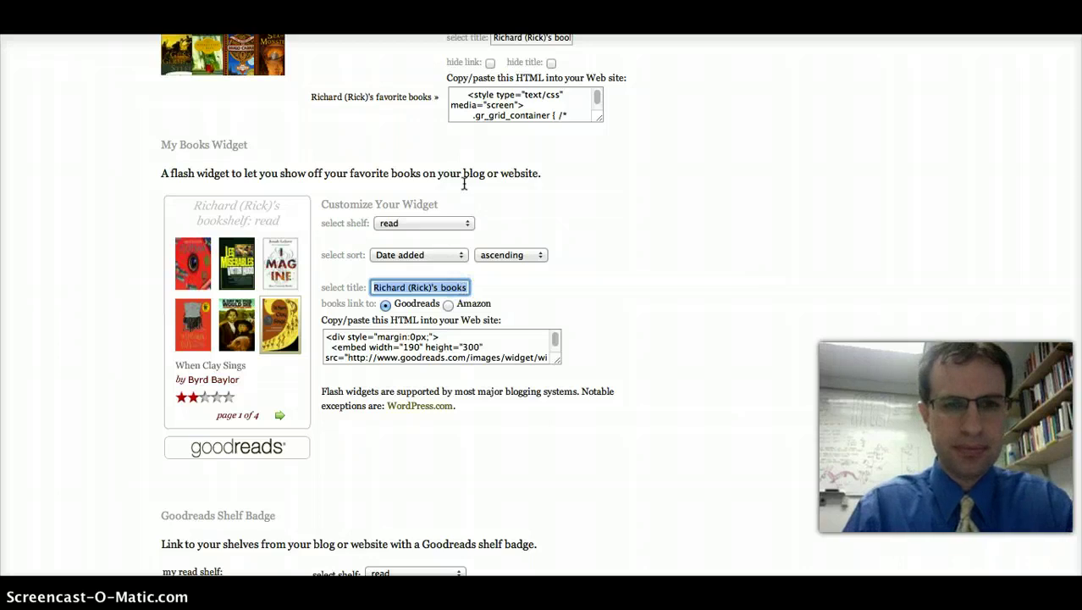
type("Favorite Reads")
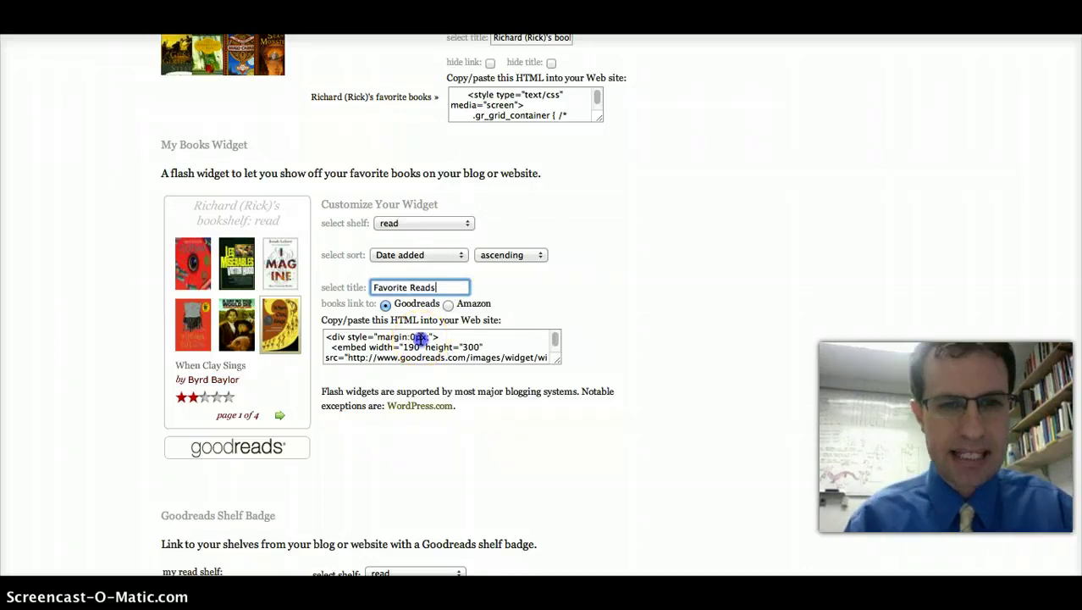
left_click(421, 340)
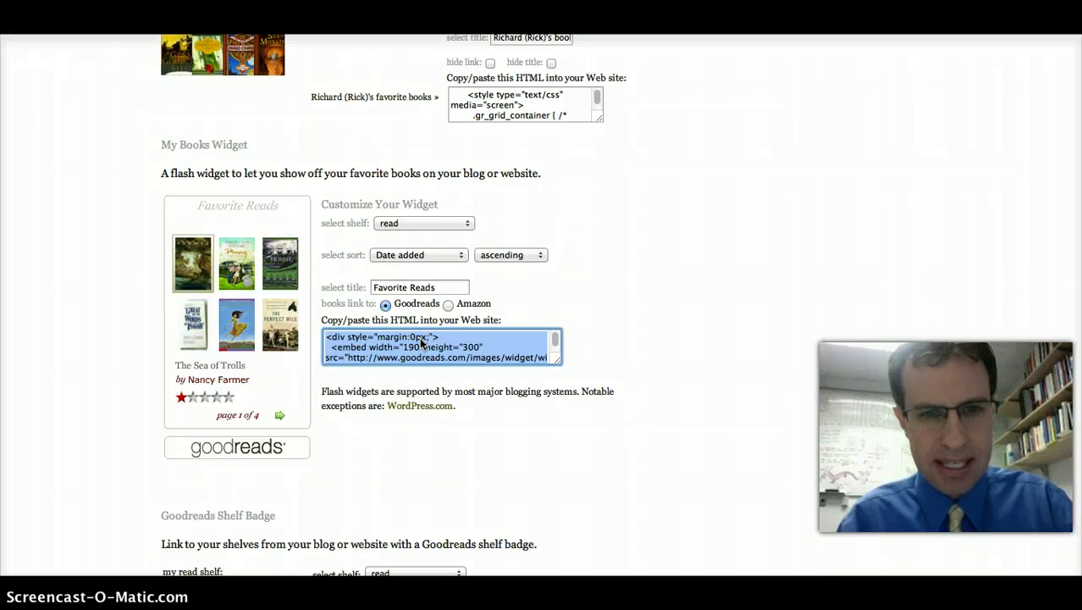
- Switch to the class site in Google Sites, close the layout editor and reopen the site layout for editing
key("super+Tab")
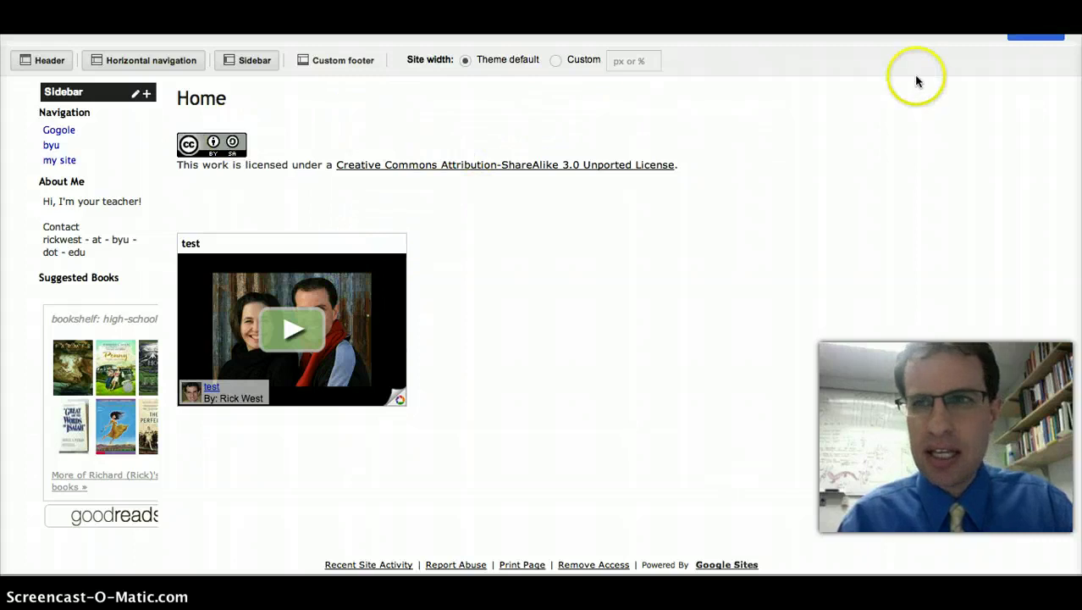
scroll(921, 83, "up", 3)
scroll(1062, 93, "down", 2)
scroll(1059, 90, "up", 2)
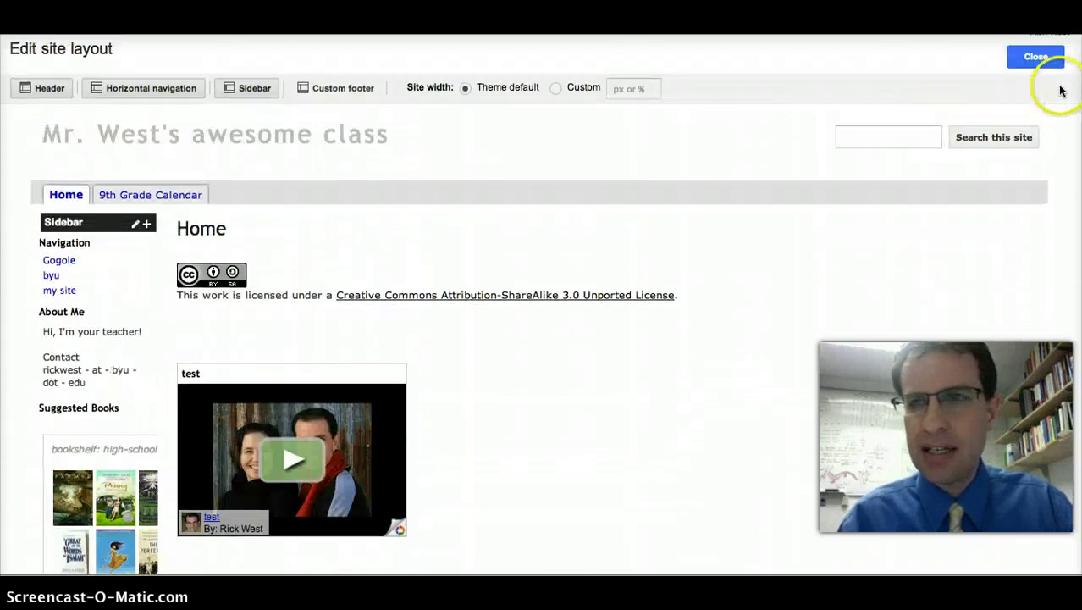
left_click(1037, 46)
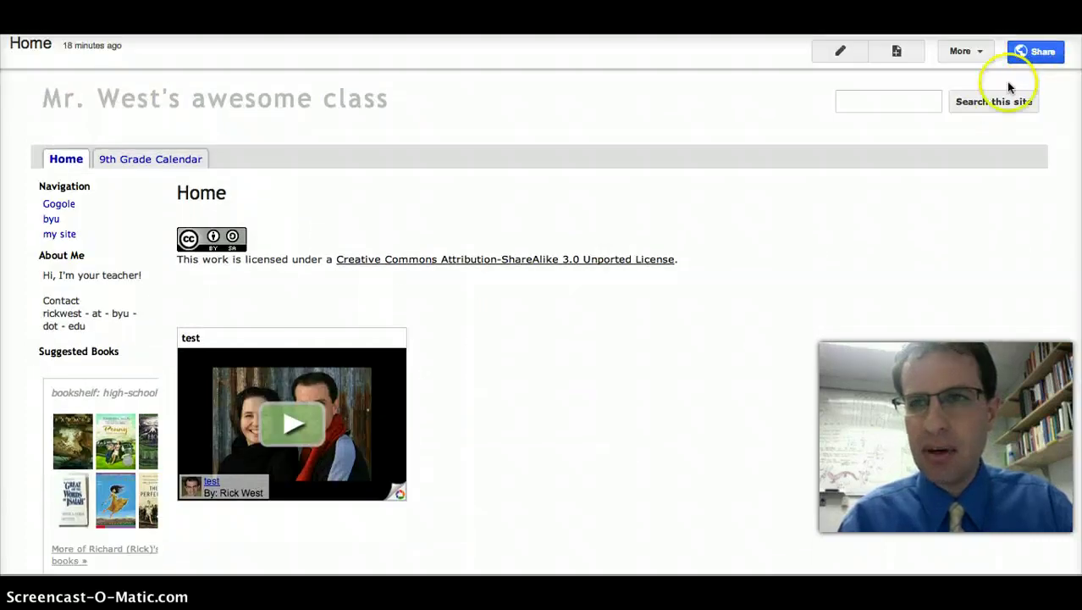
left_click(966, 53)
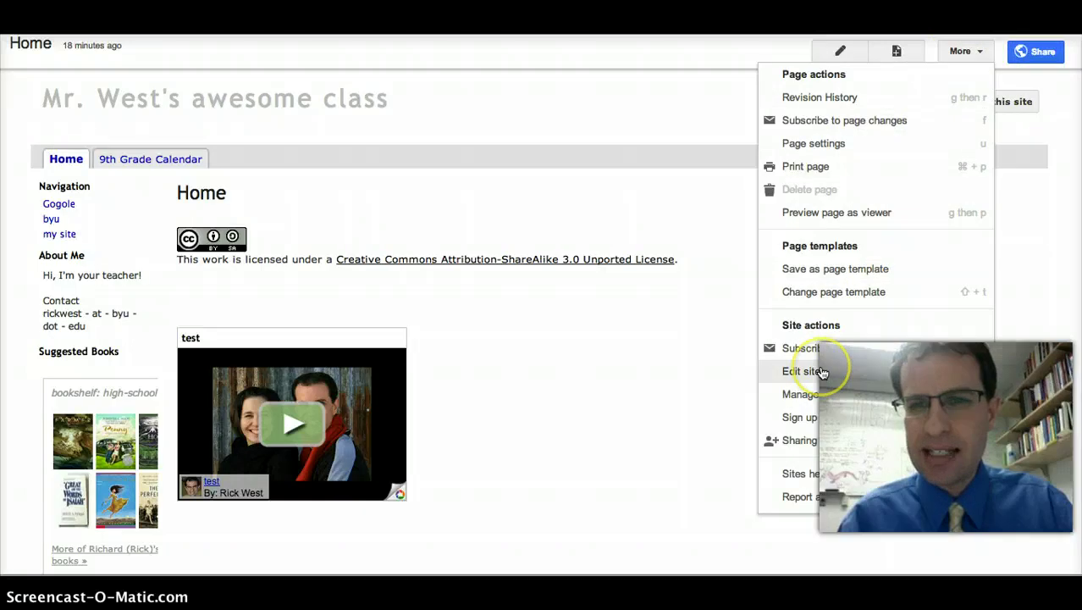
left_click(805, 371)
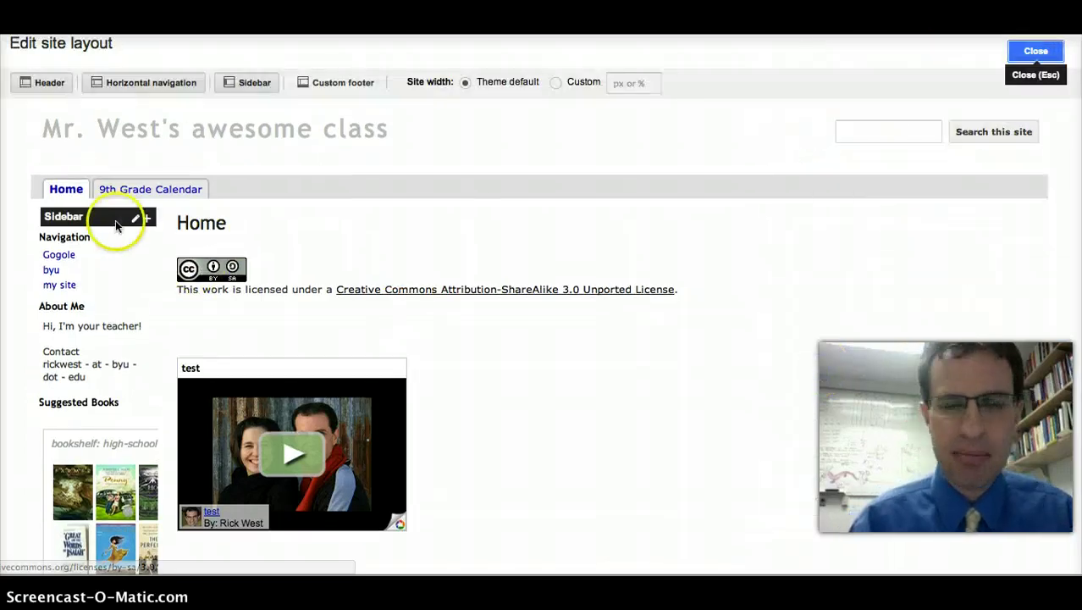
- Delete the Suggested Books text box from the site's sidebar
mouse_move(67, 254)
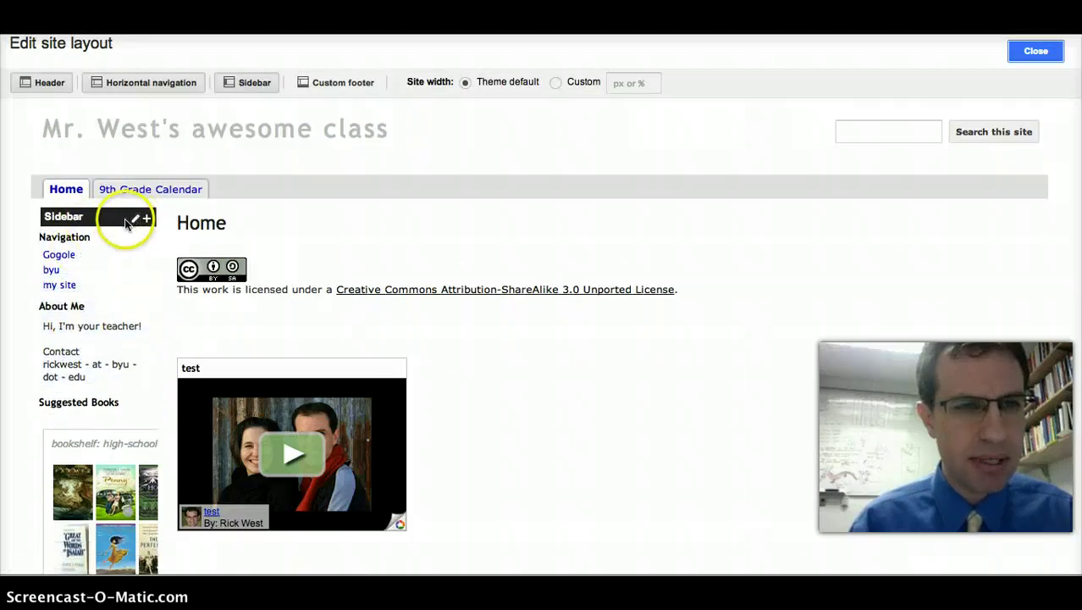
mouse_move(114, 239)
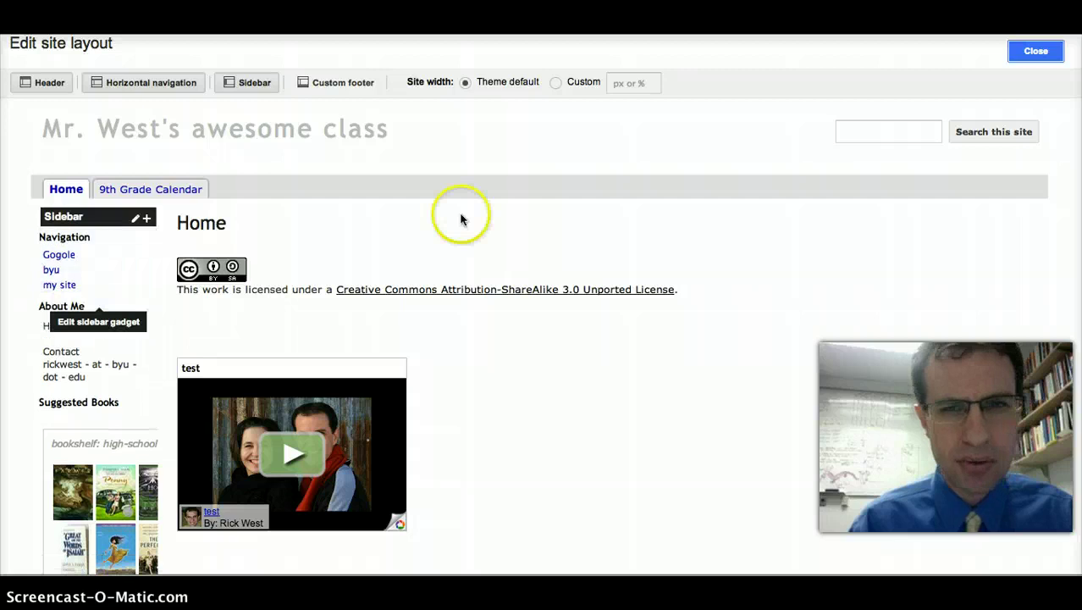
mouse_move(150, 326)
scroll(153, 332, "down", 1)
scroll(153, 332, "down", 2)
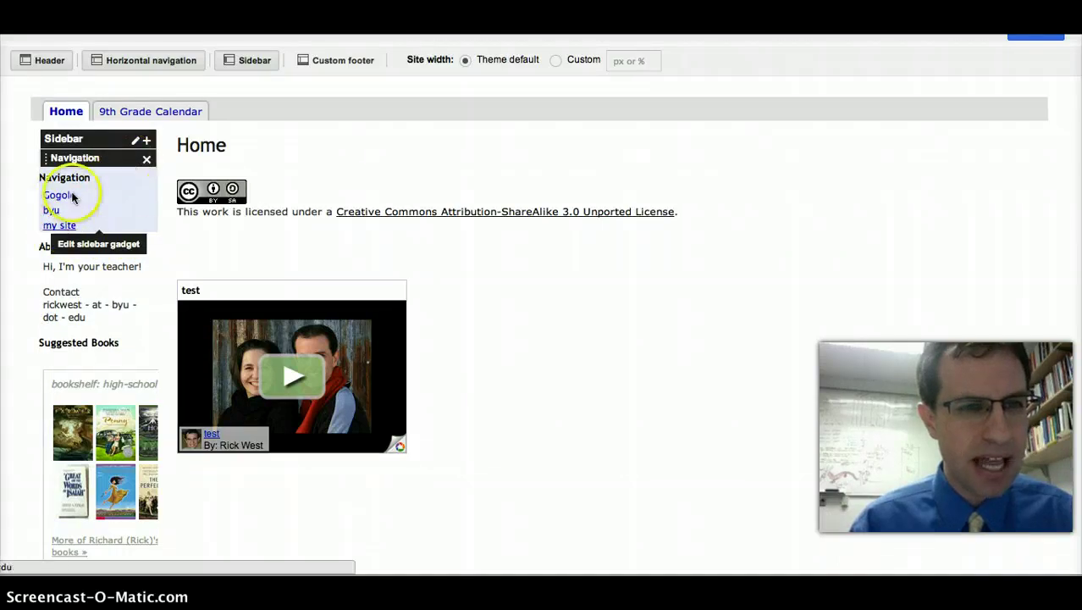
scroll(90, 323, "down", 2)
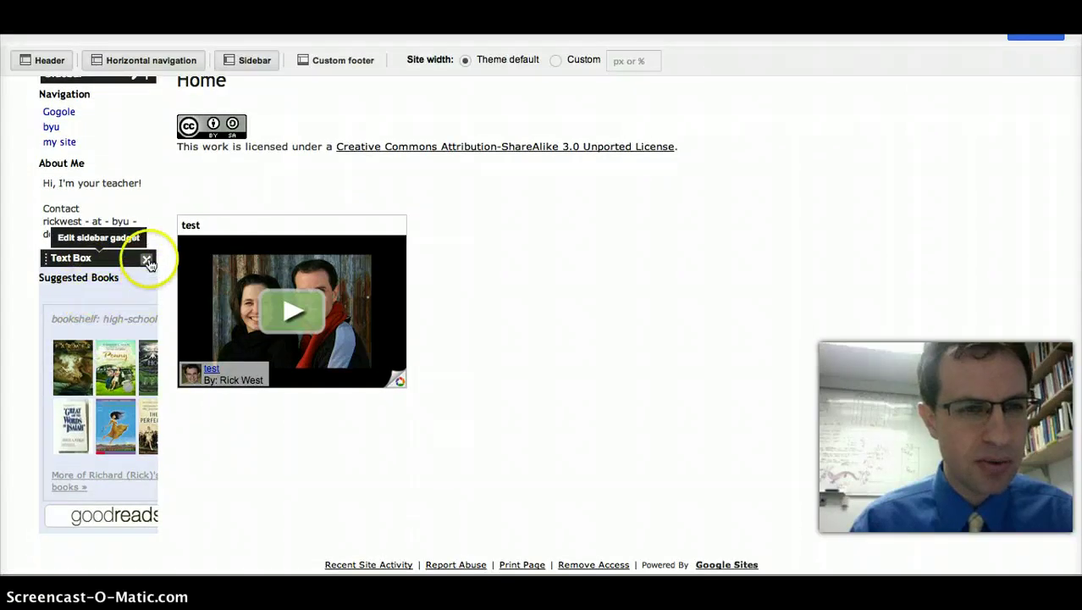
left_click(148, 260)
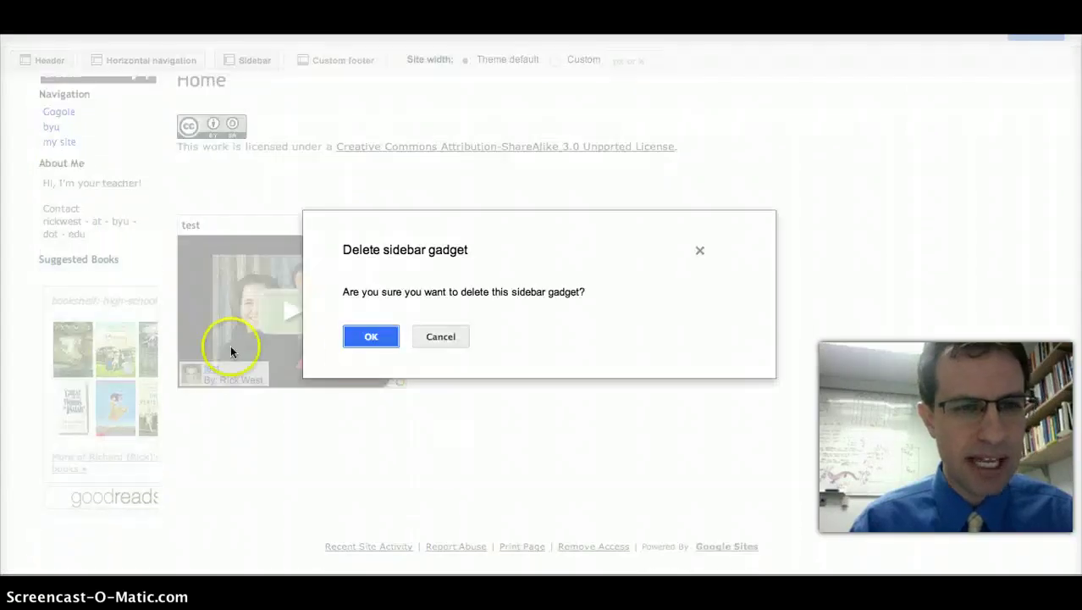
left_click(379, 336)
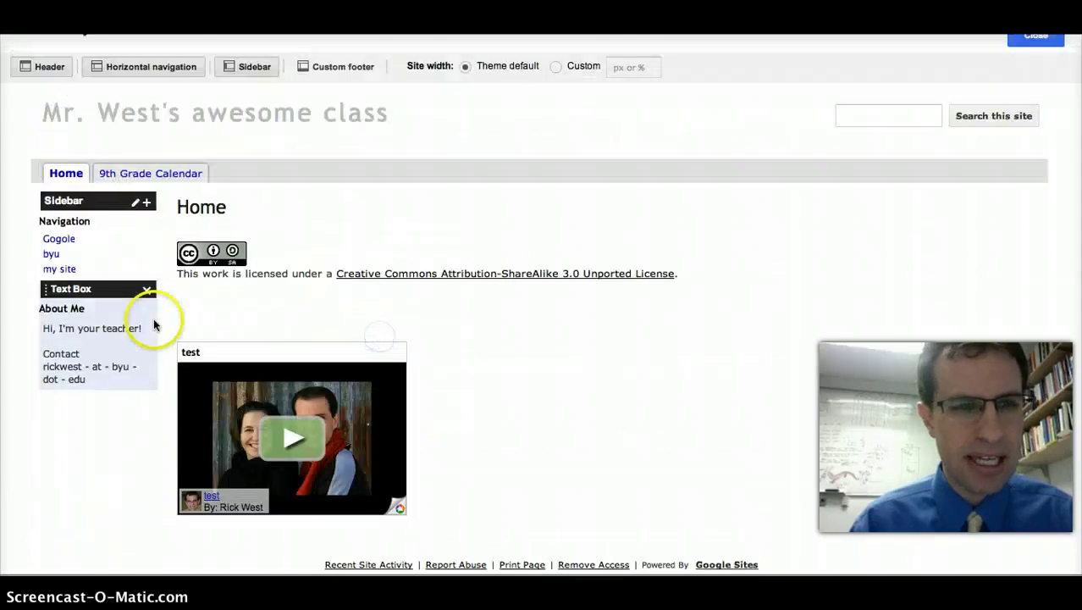
- Add a new Text element to the site's sidebar
left_click(145, 201)
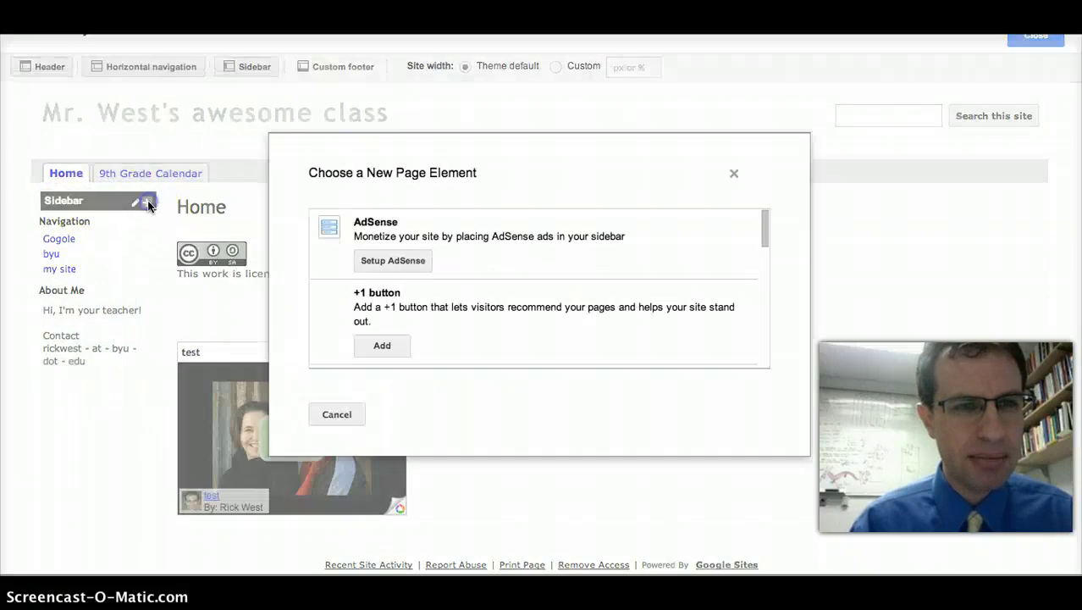
scroll(430, 291, "down", 2)
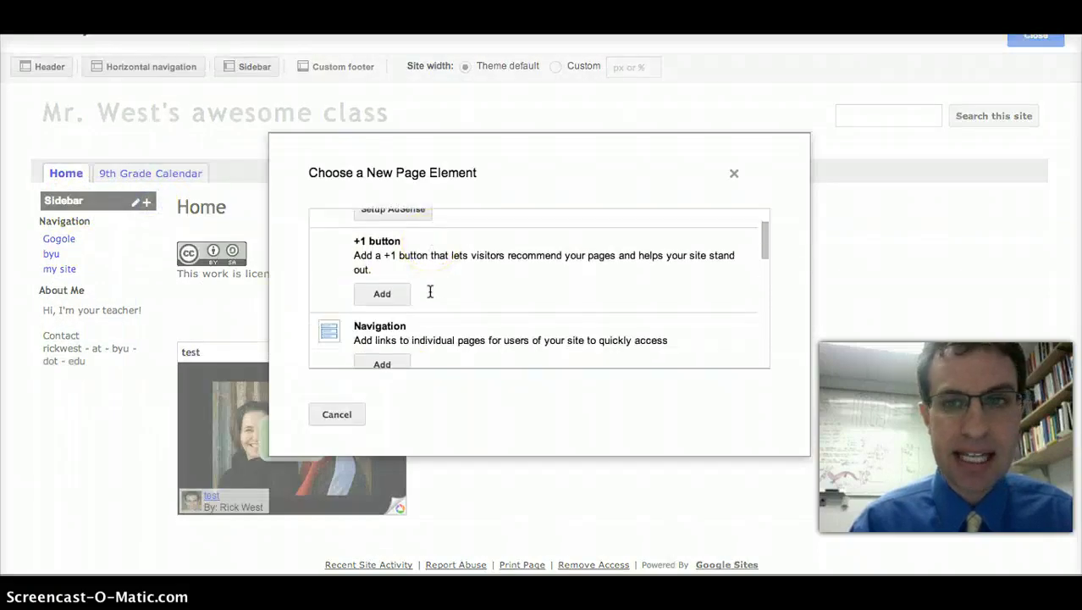
scroll(430, 291, "down", 3)
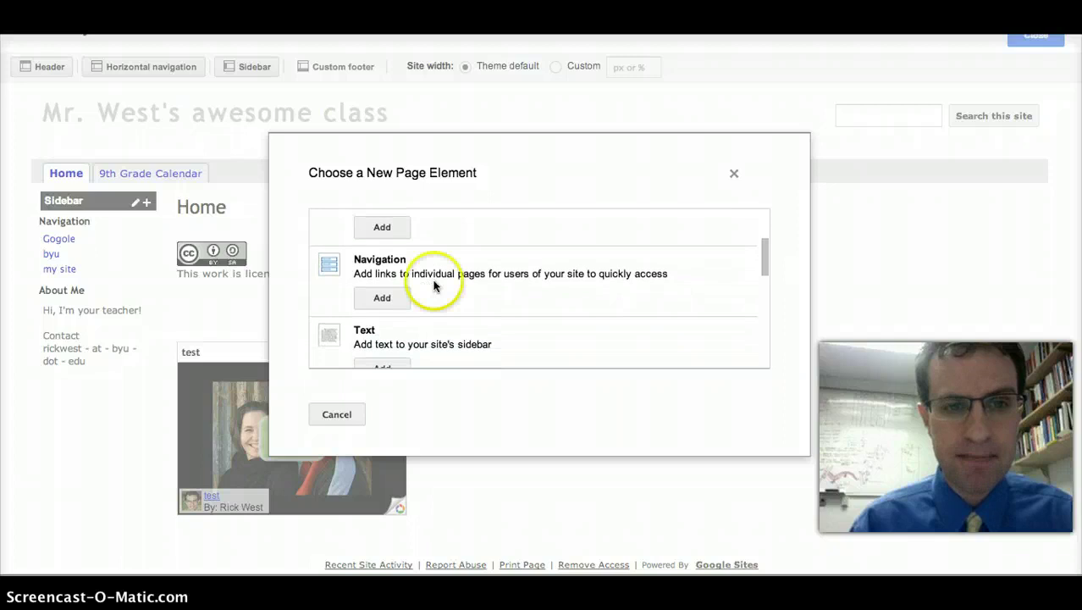
scroll(461, 294, "down", 2)
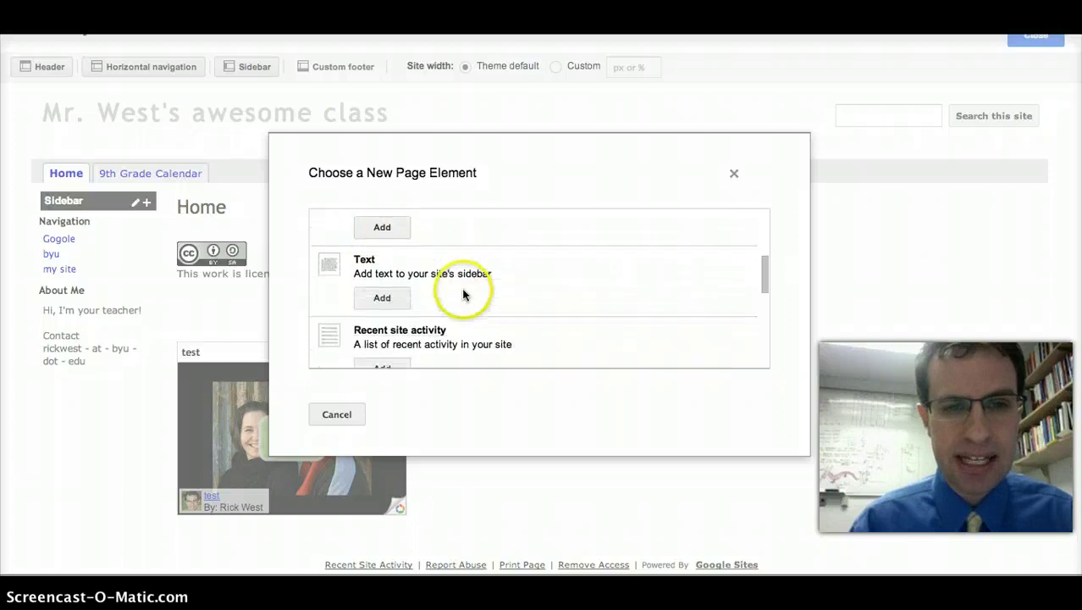
left_click(383, 298)
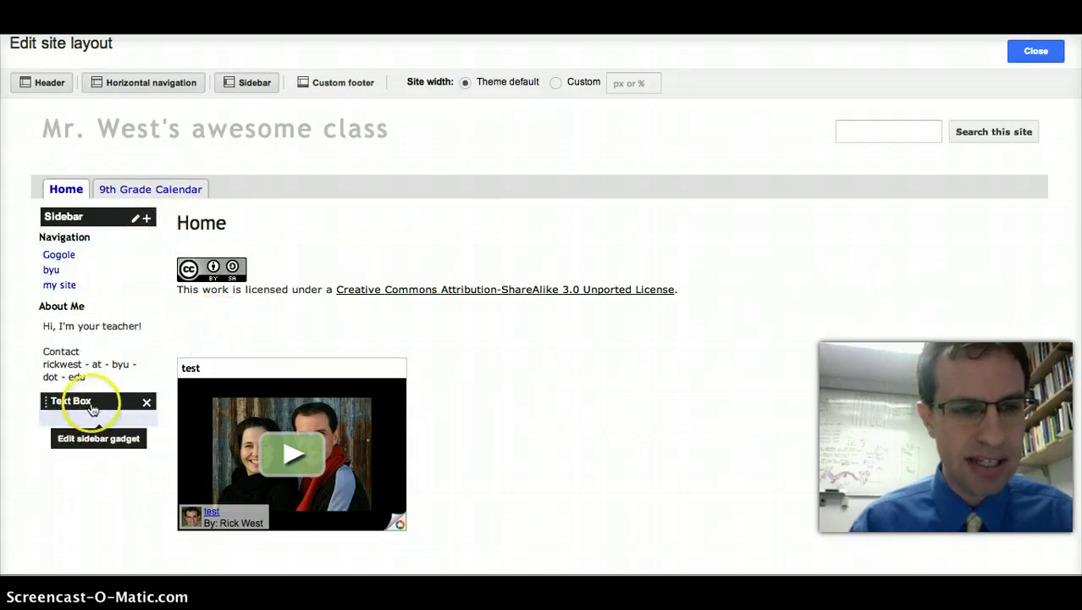
- Insert the copied Goodreads widget code as HTML in the new sidebar text box and accept the removal of unpermitted tags
left_click(95, 405)
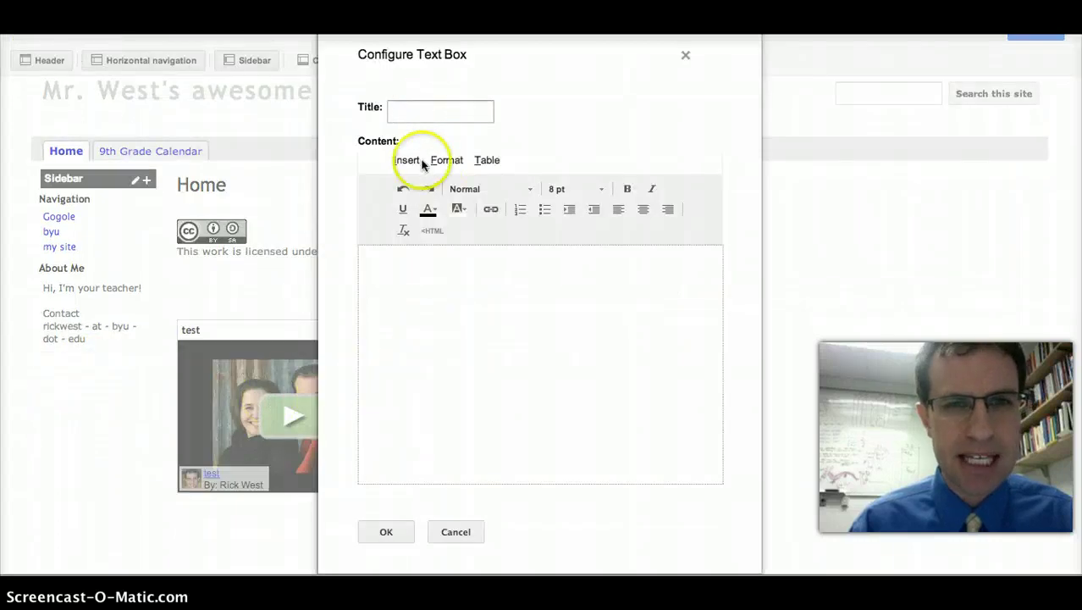
left_click(444, 286)
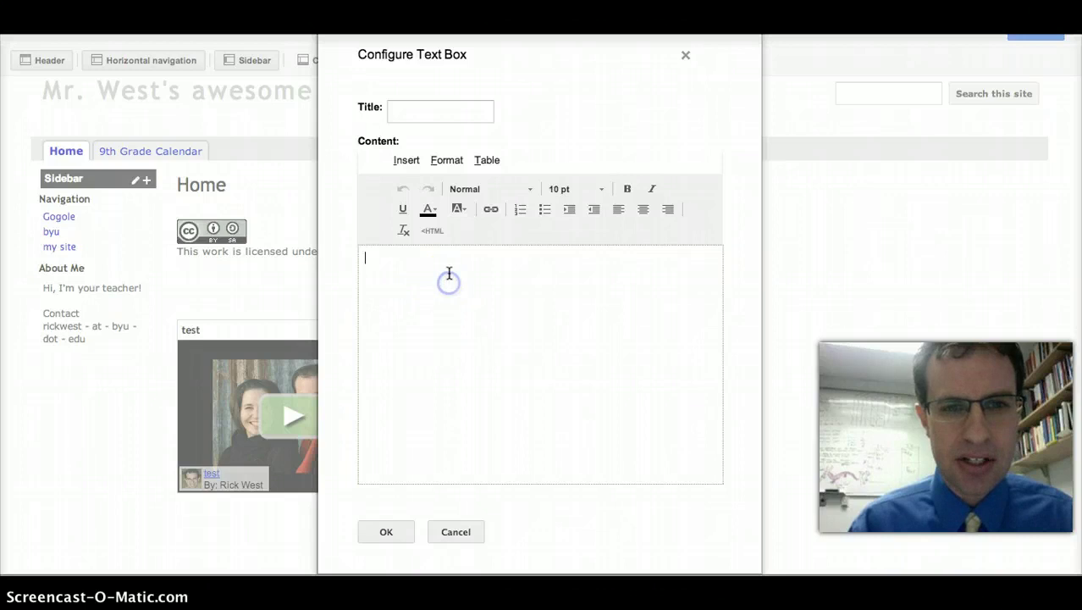
left_click(433, 232)
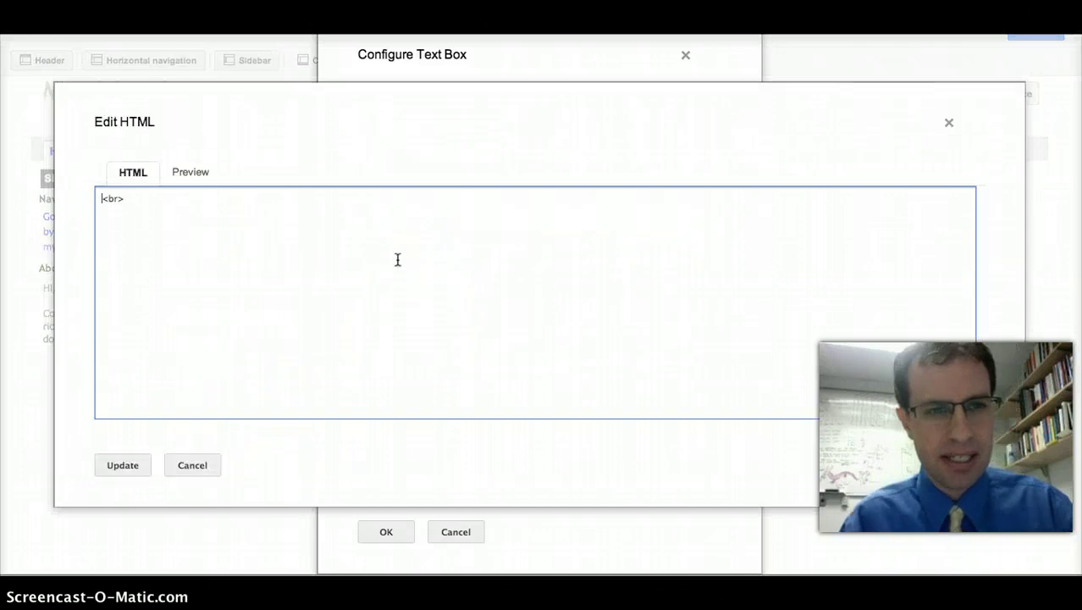
key("super+v")
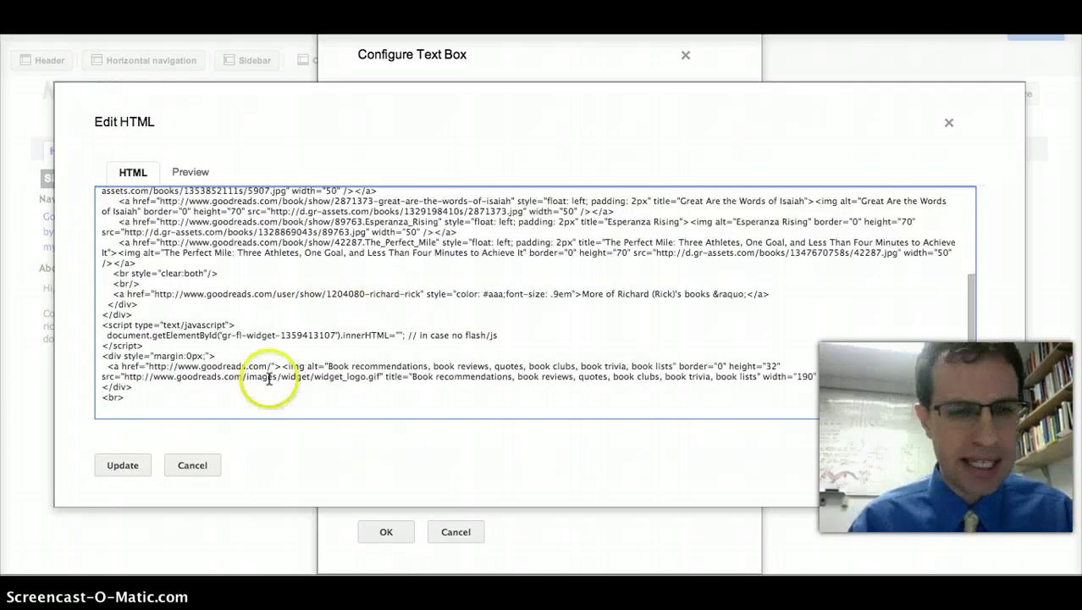
left_click(123, 465)
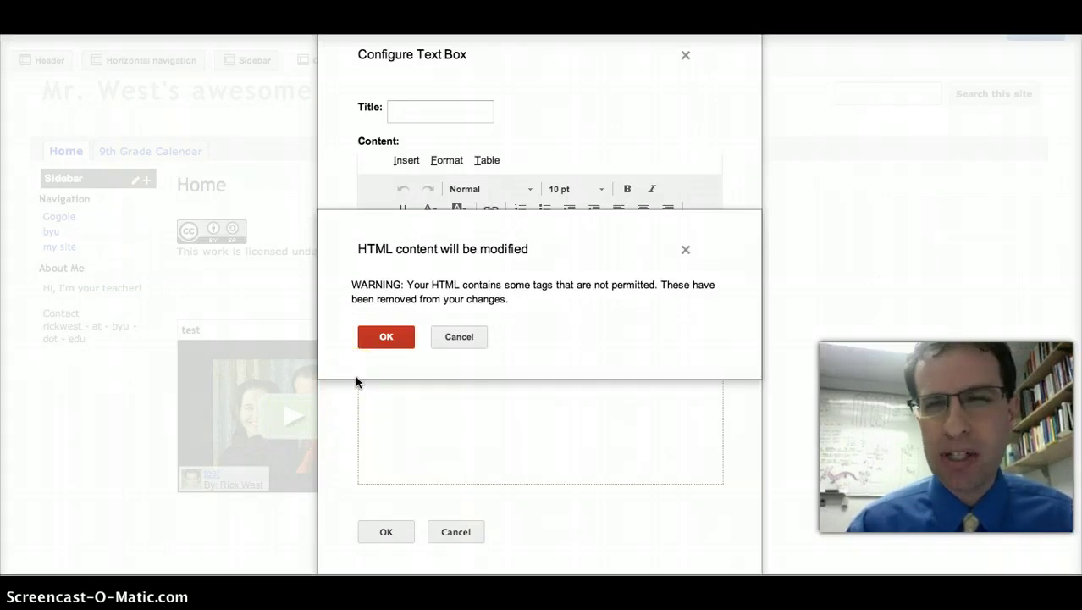
left_click(386, 339)
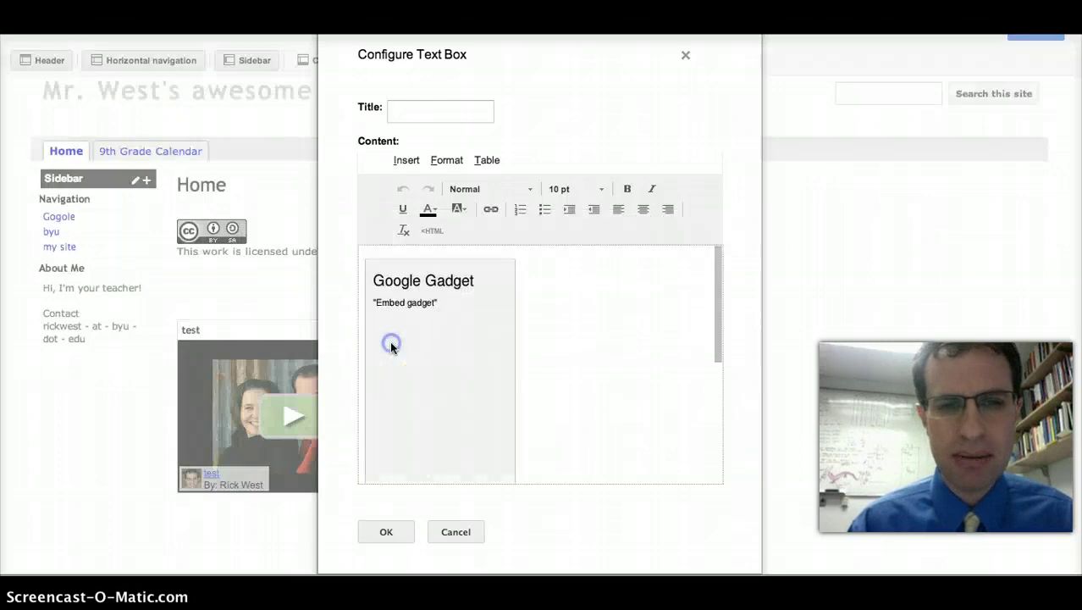
- Delete the blank Google Gadget placeholder above the Favorite Reads book covers in the text box content
scroll(580, 420, "down", 2)
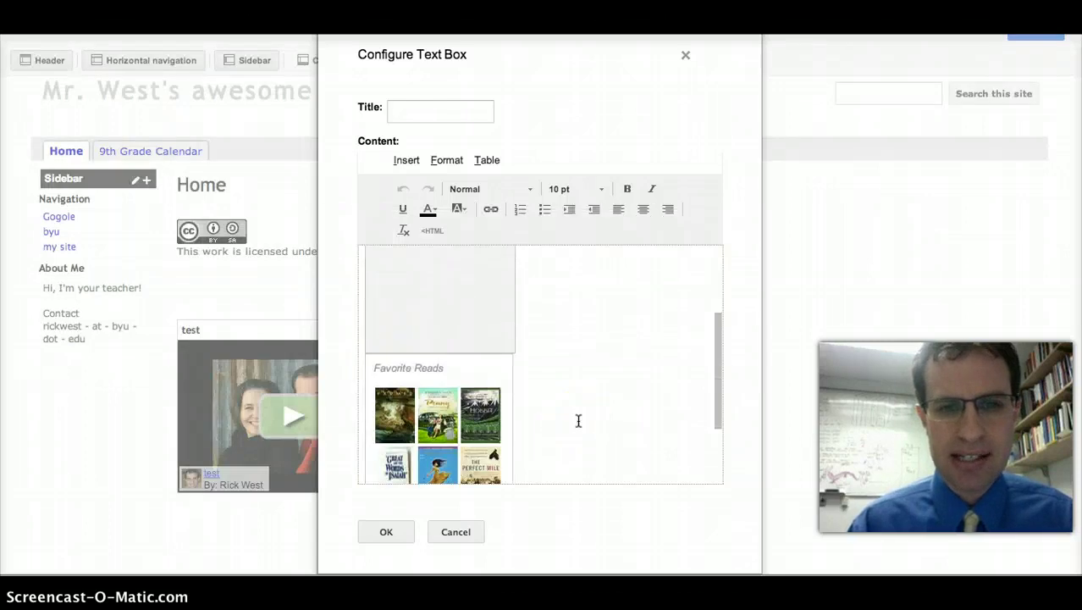
scroll(579, 421, "down", 2)
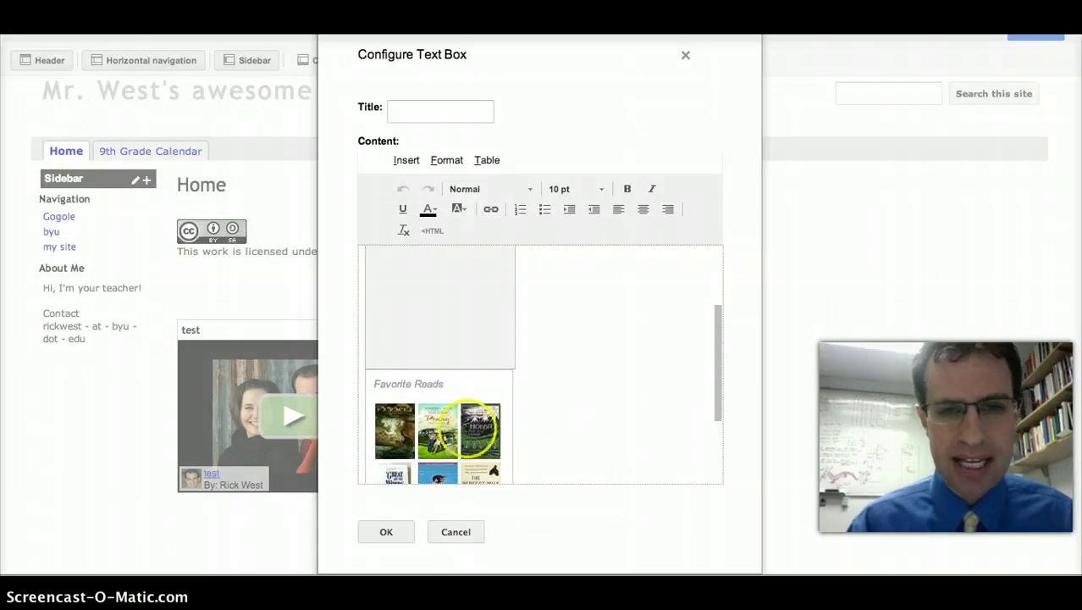
left_click(473, 386)
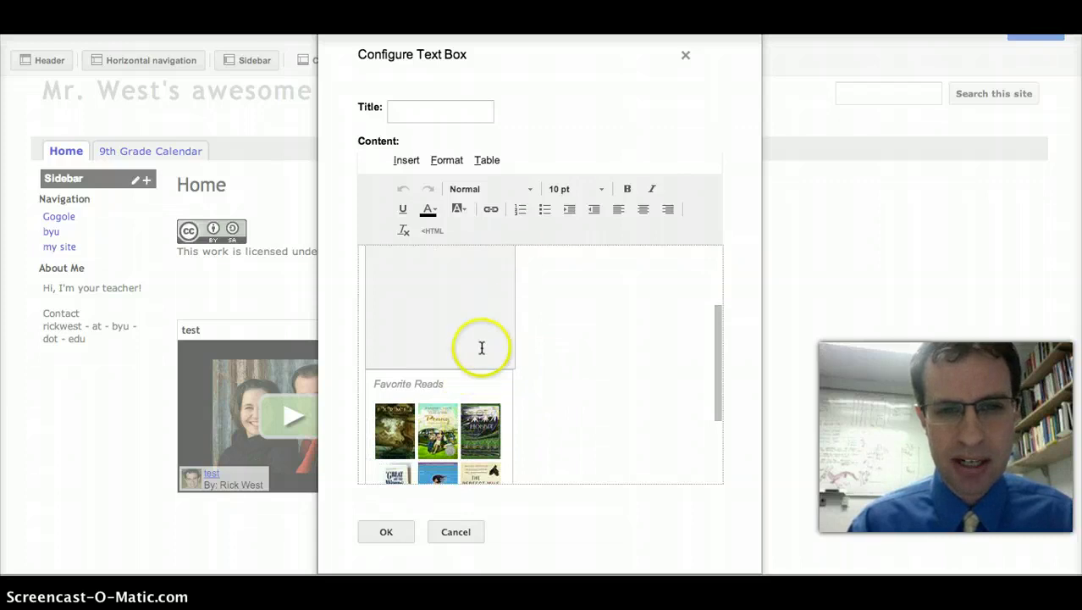
scroll(482, 348, "up", 3)
scroll(482, 348, "down", 3)
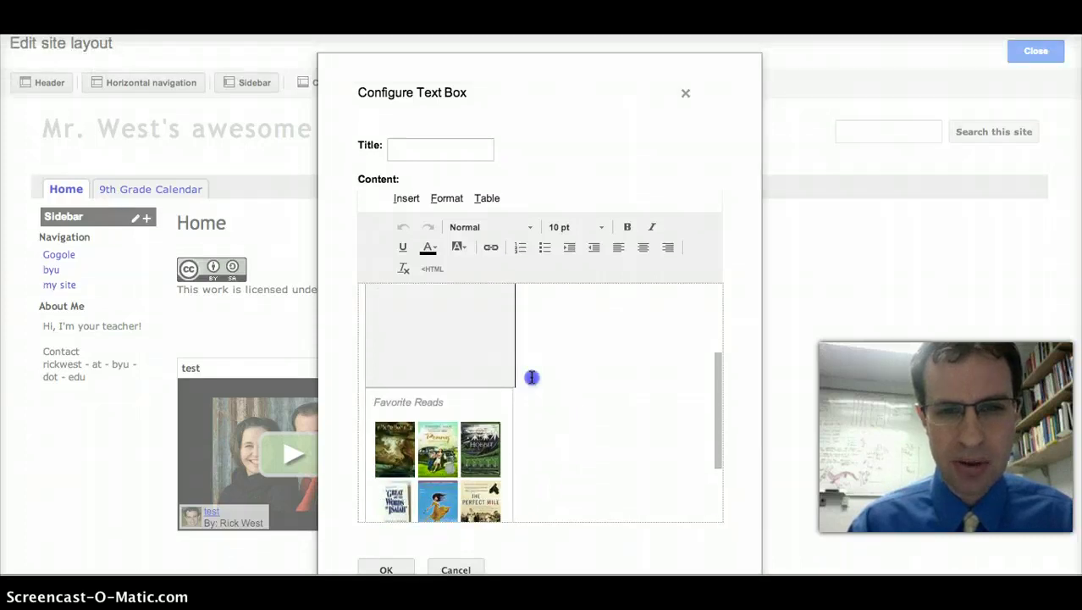
scroll(532, 377, "down", 3)
scroll(558, 406, "down", 2)
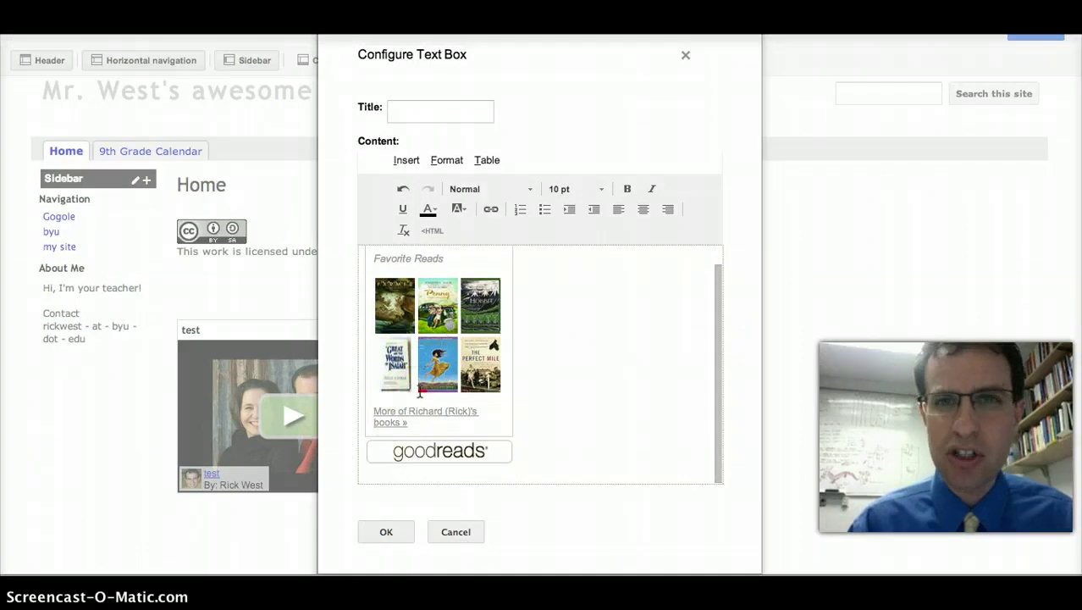
- Switch to the Goodreads widget page and review the My Books Widget's sort field, sort order and shelf options
key("super+Tab")
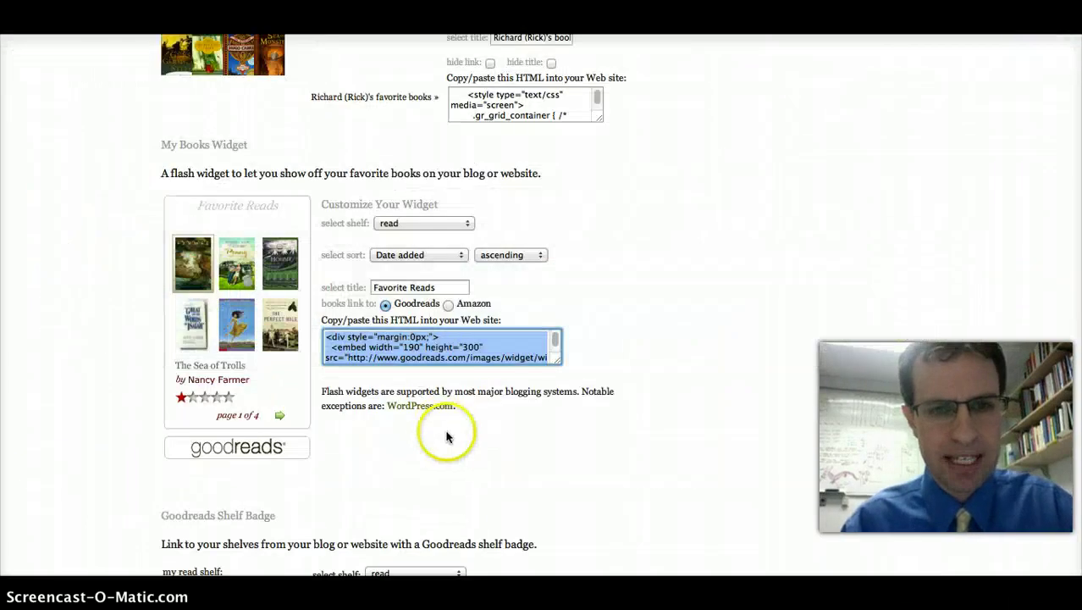
left_click(462, 255)
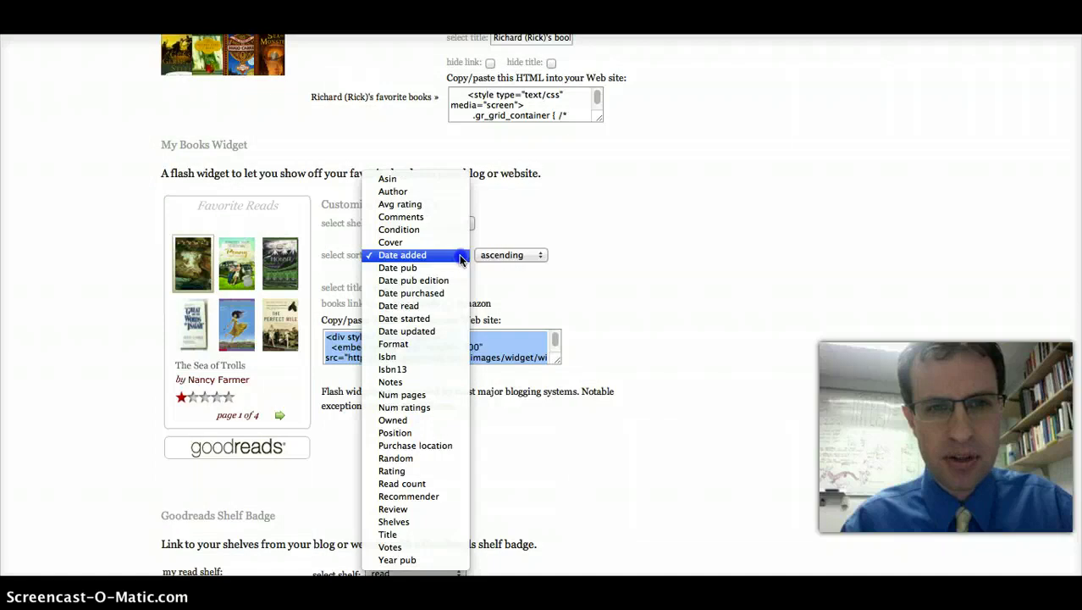
left_click(461, 256)
left_click(492, 253)
left_click(485, 255)
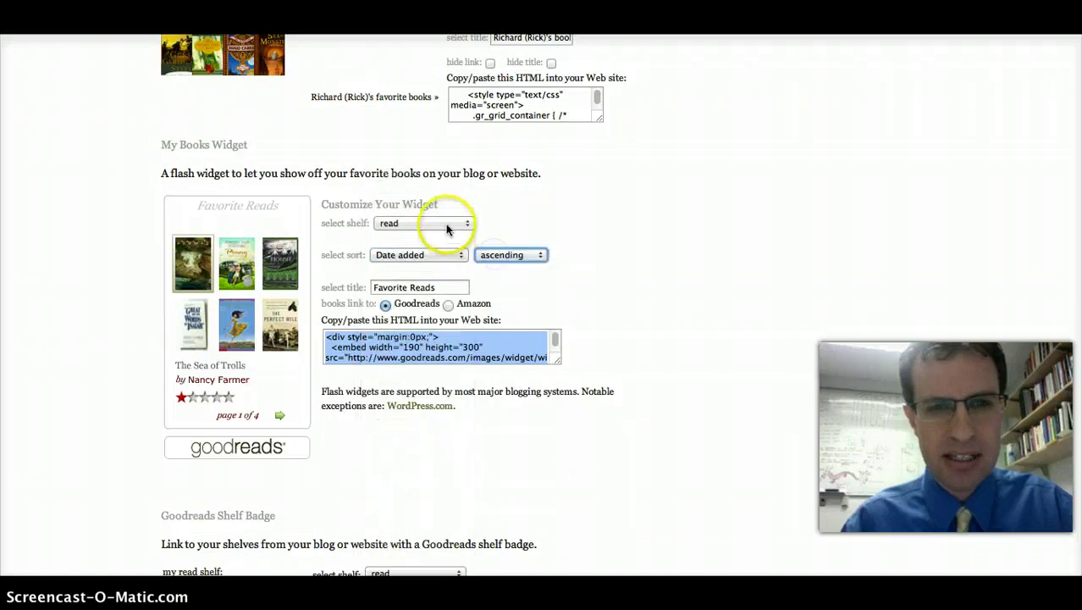
left_click(446, 225)
left_click(446, 222)
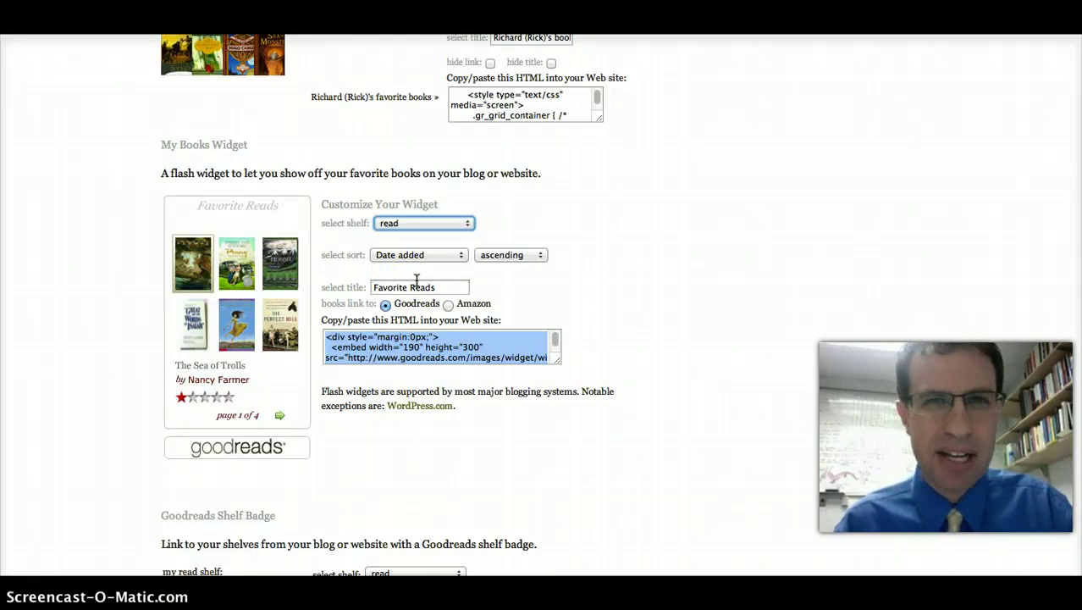
- Switch back to the Google Sites layout editor and save the text box with the Favorite Reads widget
key("super+Tab")
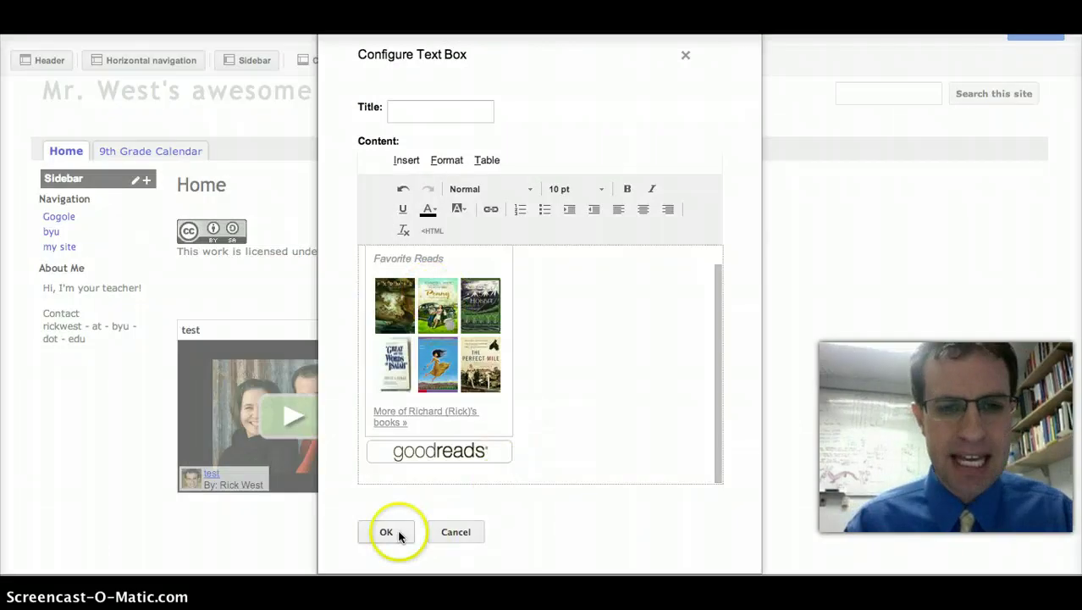
left_click(392, 531)
scroll(437, 408, "down", 3)
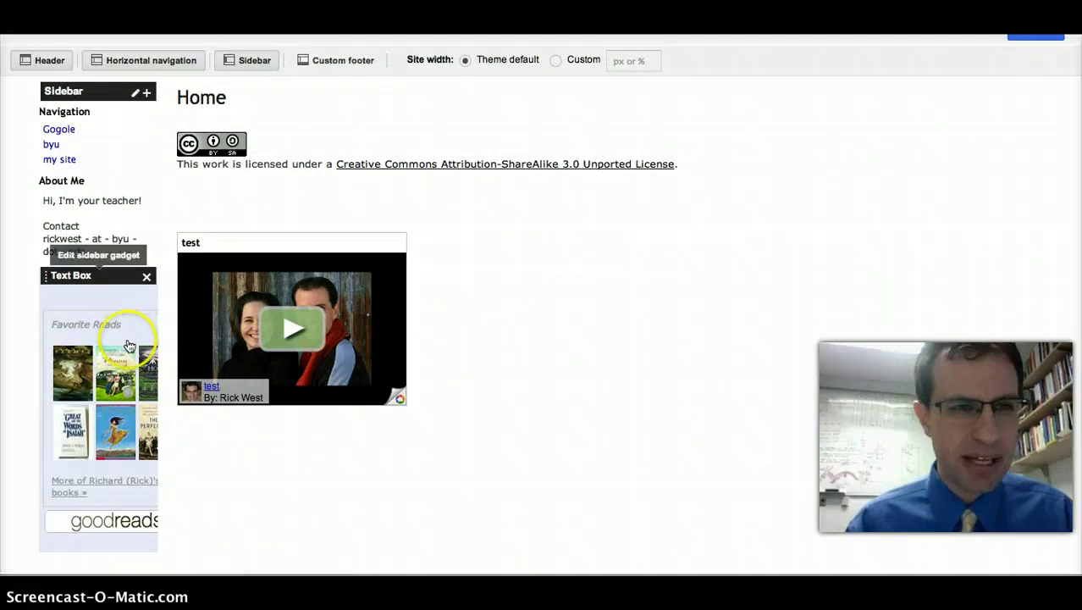
- Set the site sidebar's width to 200 pixels and check how the Favorite Reads widget fits
scroll(127, 224, "up", 1)
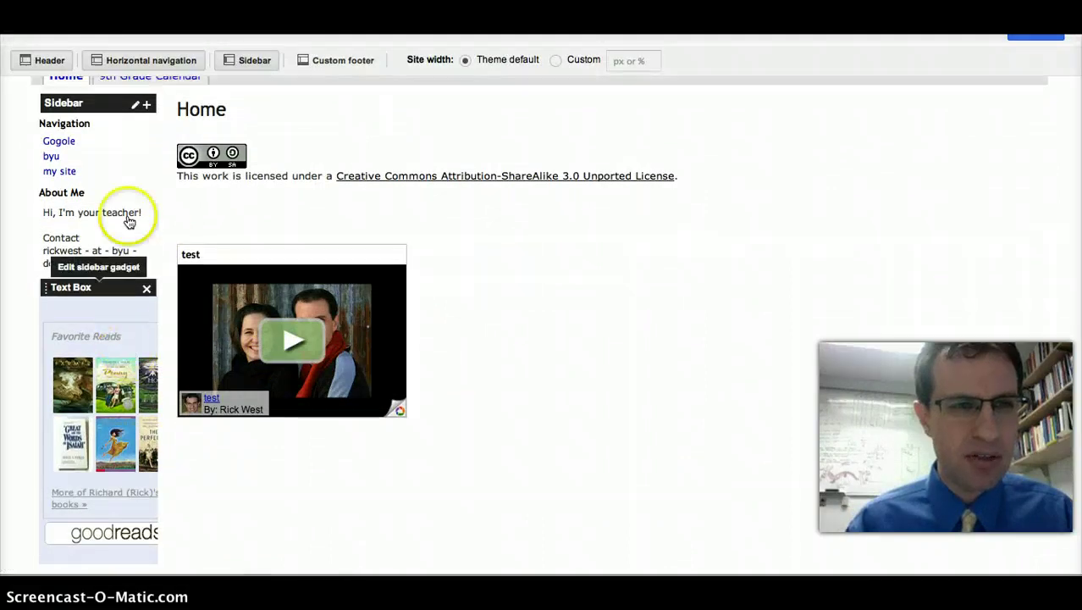
left_click(138, 106)
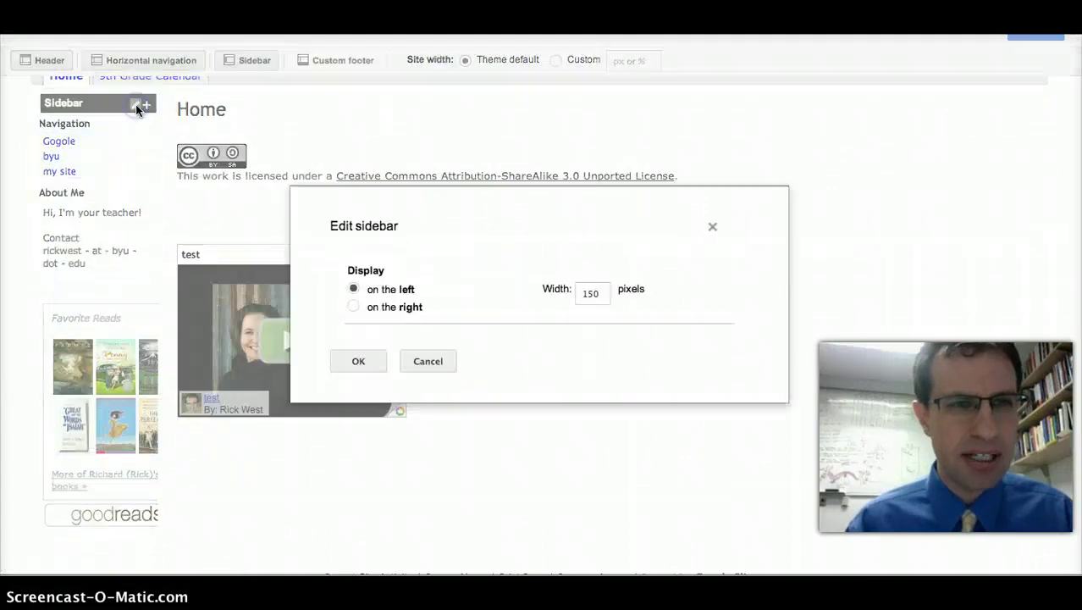
double_click(590, 294)
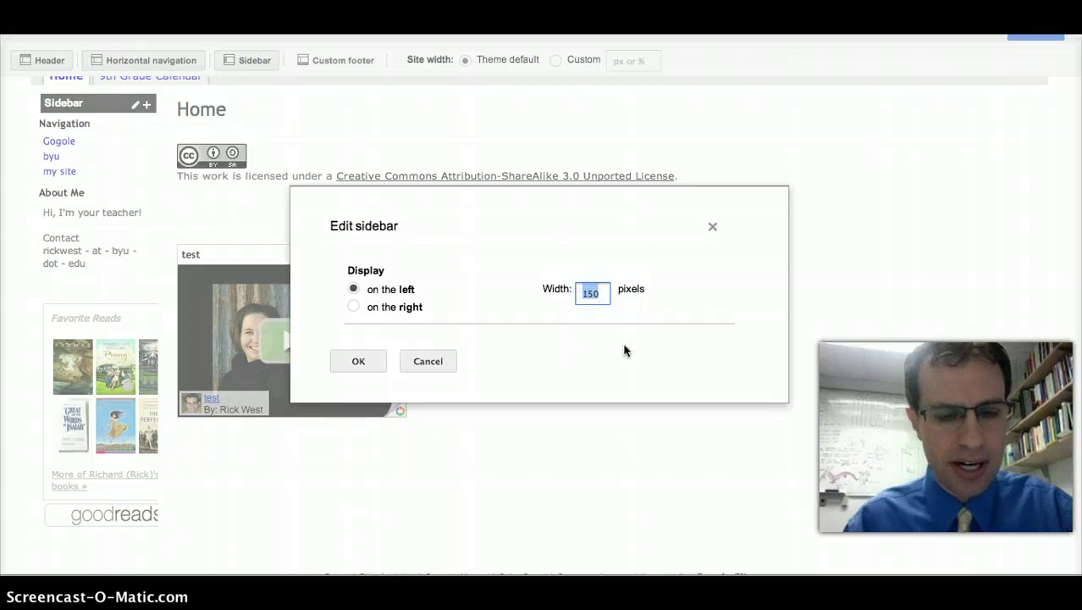
type("200")
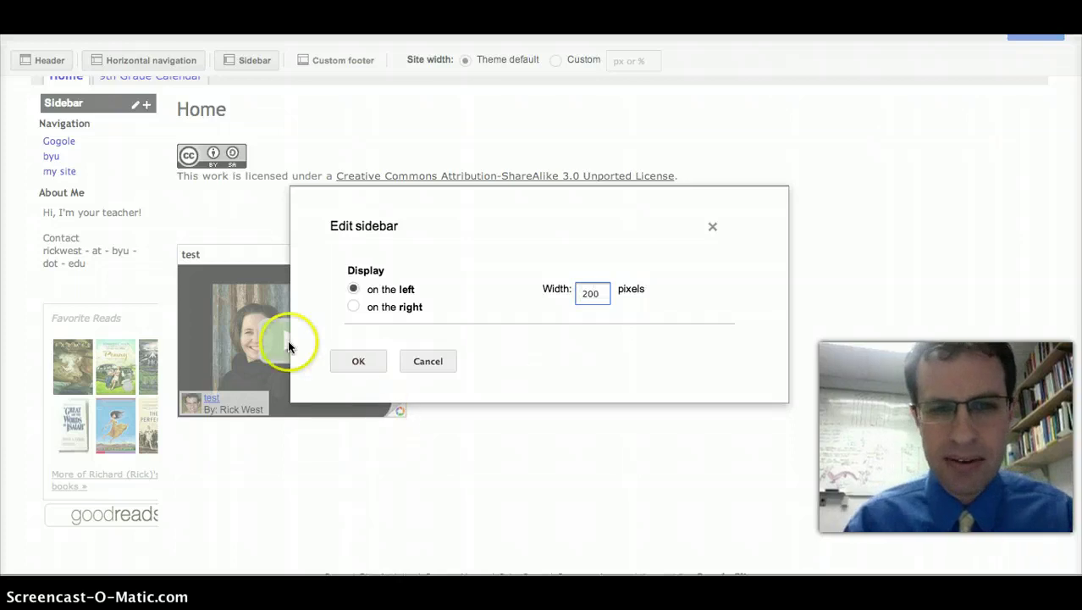
left_click(353, 359)
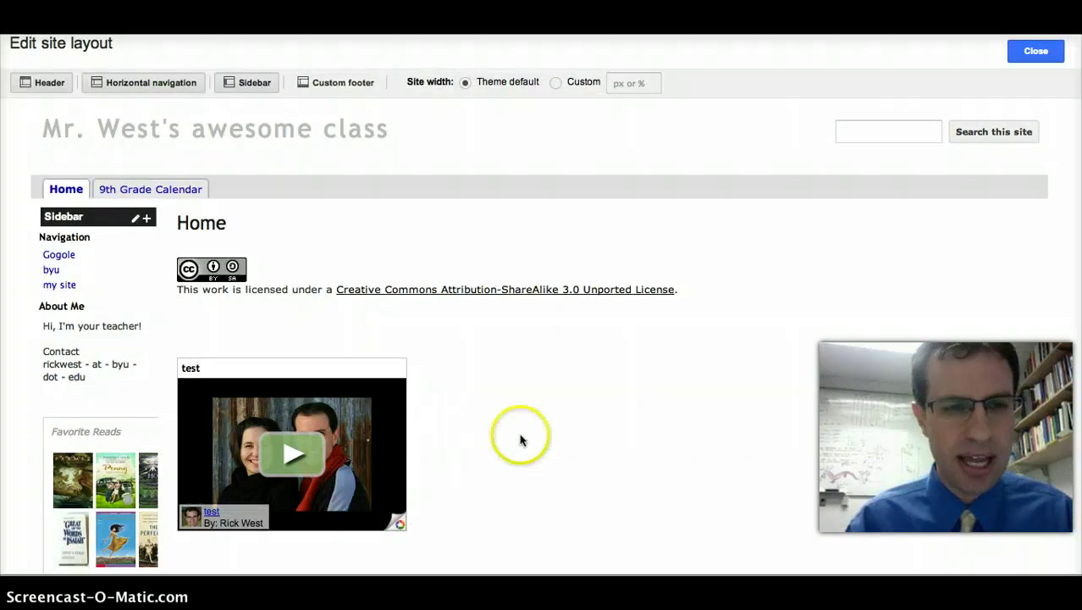
scroll(520, 433, "down", 3)
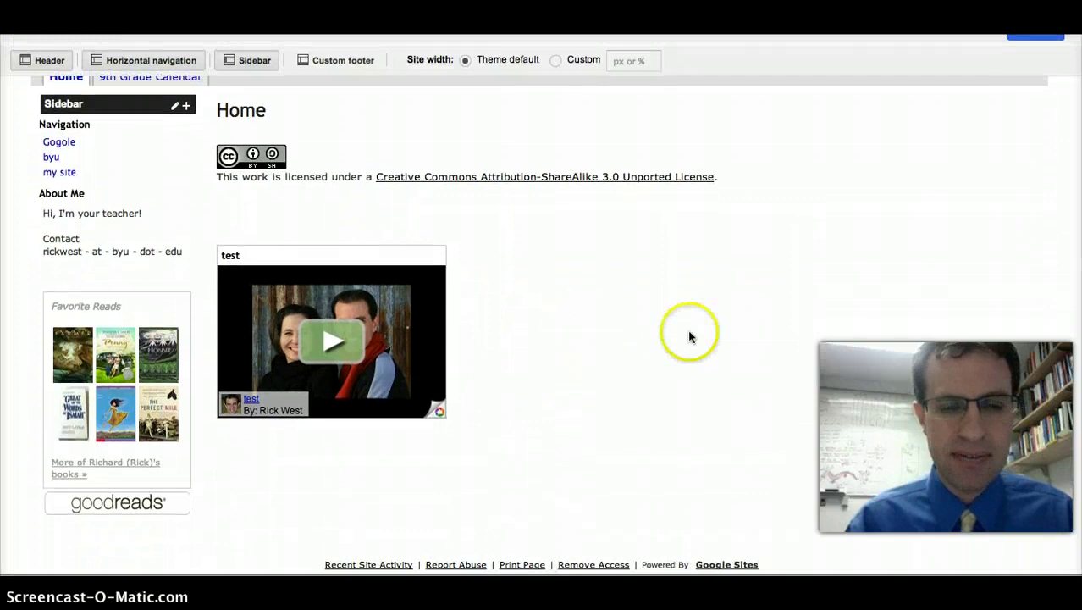